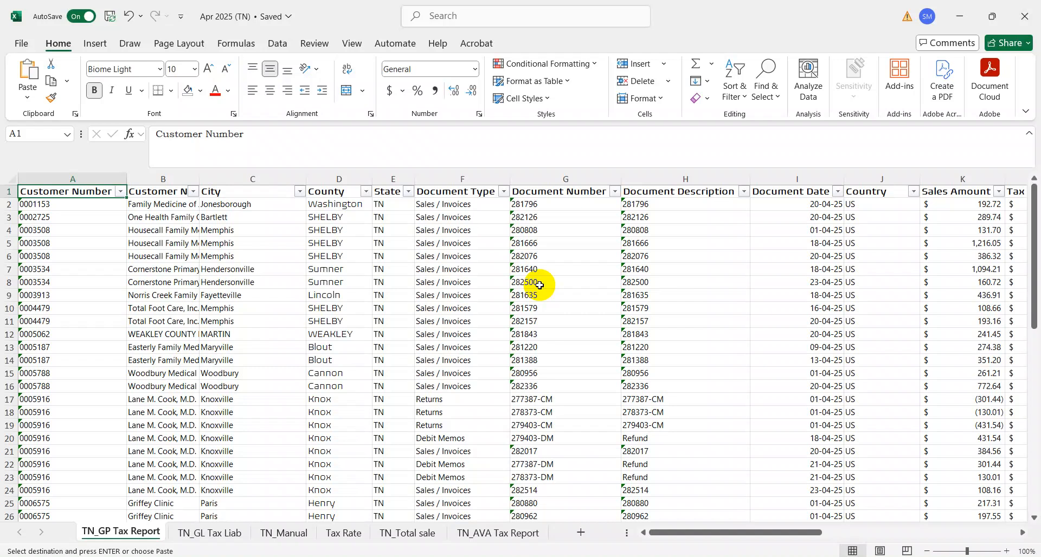
Review the April records on the TN_GP Tax Report sheet, focusing on the City and County columns and the county lookup formula.
{"action": "key", "text": "ctrl+Down"}
{"action": "scroll", "coordinate": [539, 285], "scroll_direction": "down", "scroll_amount": 6}
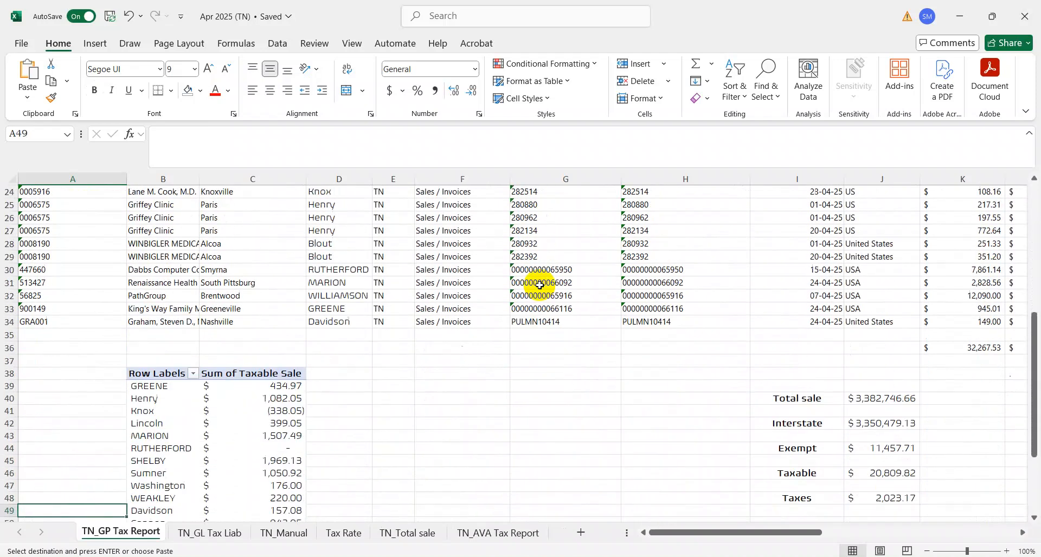
{"action": "key", "text": "ctrl+Home"}
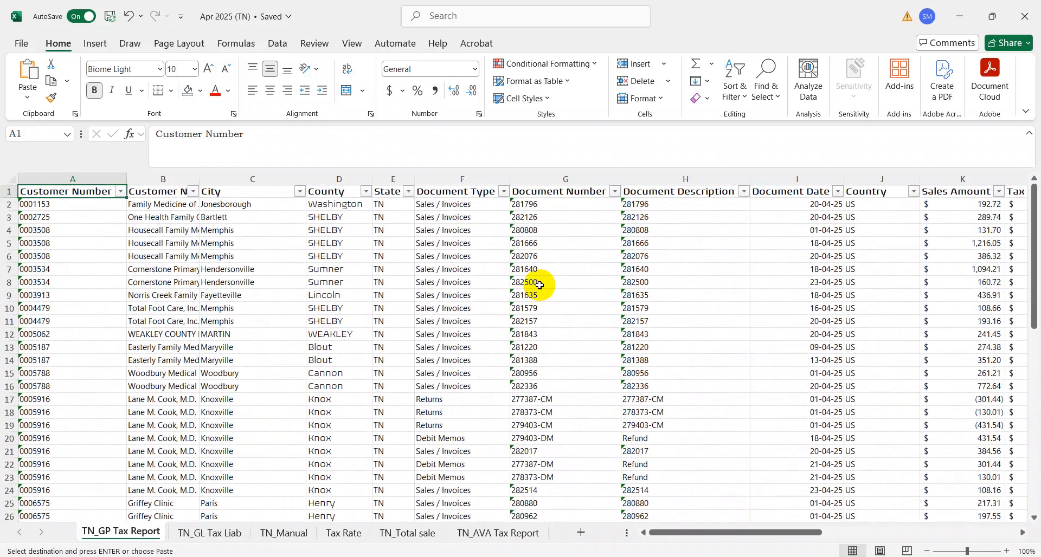
{"action": "key", "text": "Right"}
{"action": "key", "text": "Right"}
{"action": "key", "text": "Right"}
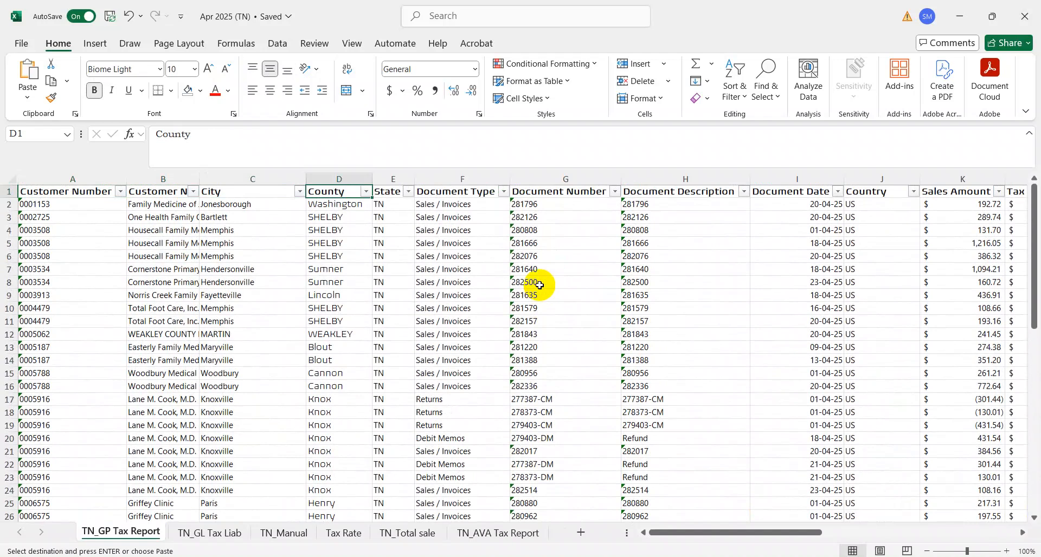
{"action": "key", "text": "Left"}
{"action": "key", "text": "ctrl+Down"}
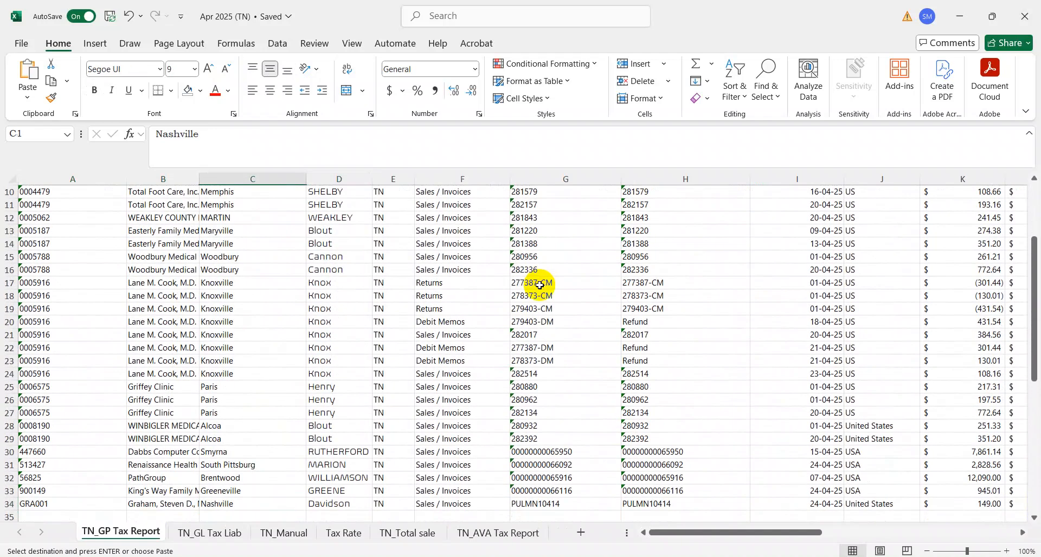
{"action": "key", "text": "ctrl+Up"}
{"action": "key", "text": "Down"}
{"action": "key", "text": "ctrl+shift+Down"}
{"action": "key", "text": "Right"}
{"action": "key", "text": "ctrl+shift+Down"}
{"action": "key", "text": "ctrl+Up"}
{"action": "key", "text": "Down"}
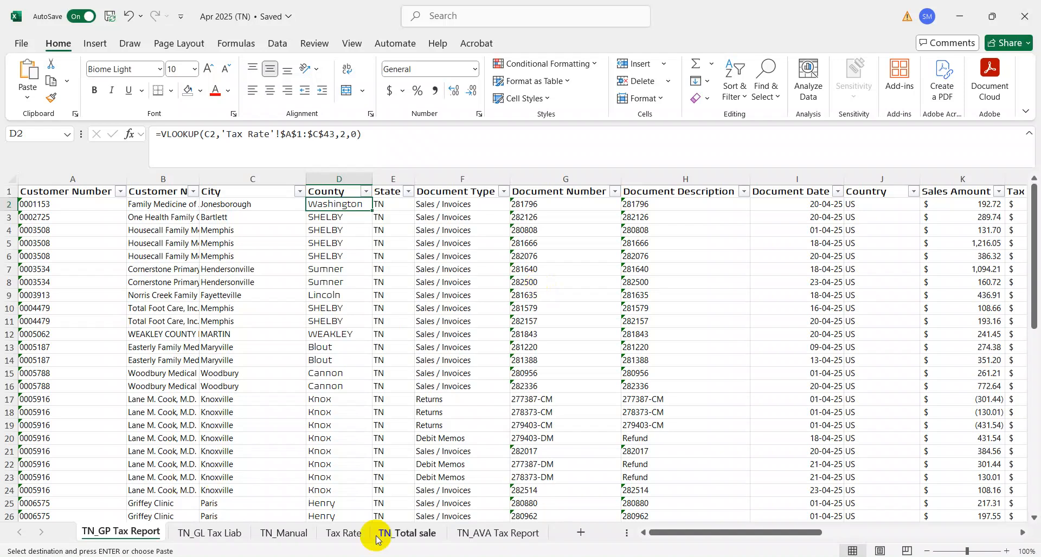
Check the city, county and rate table on the Tax Rate sheet, returning to the TN_GP Tax Report sheet.
{"action": "left_click", "coordinate": [358, 535]}
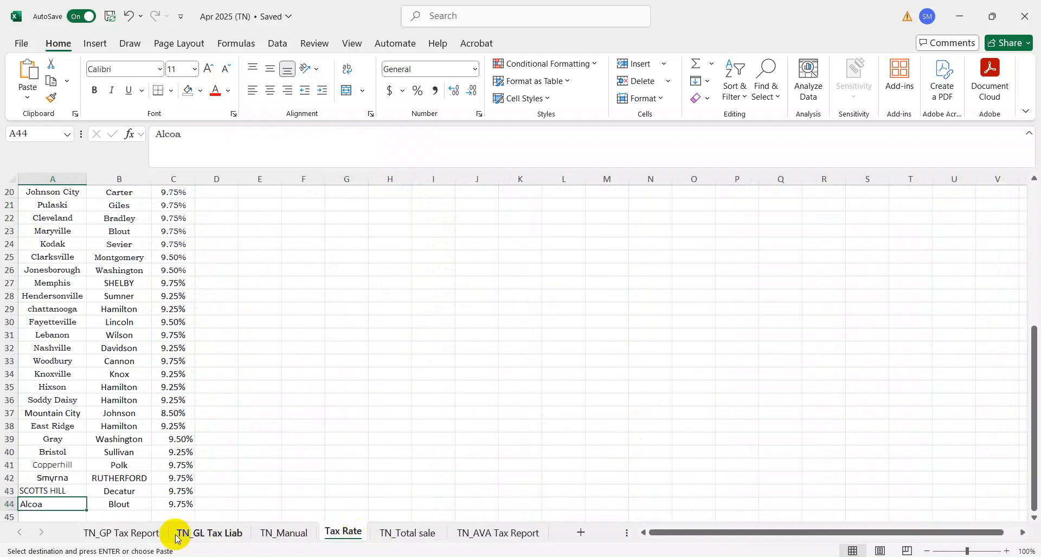
{"action": "key", "text": "ctrl+Up"}
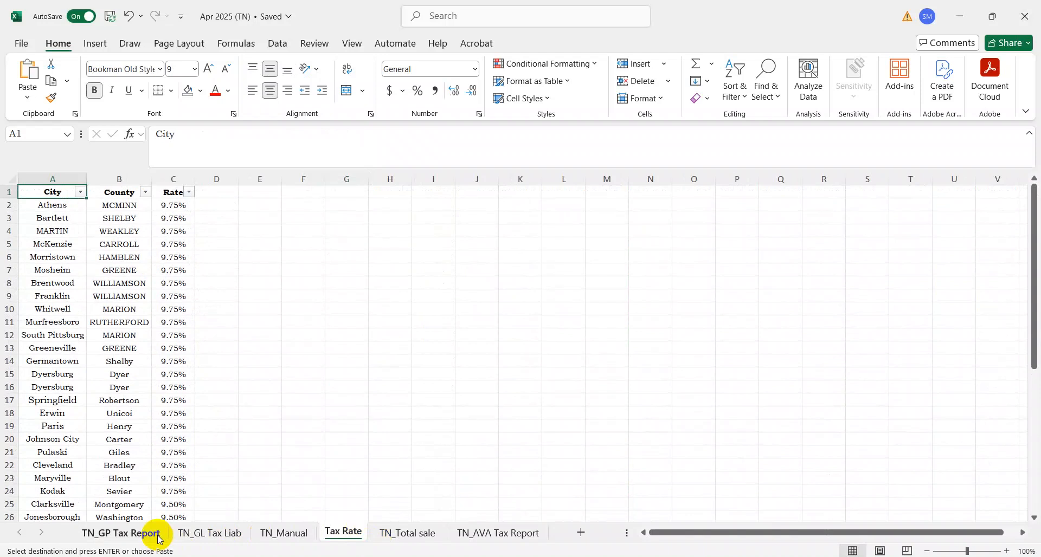
{"action": "left_click", "coordinate": [139, 536]}
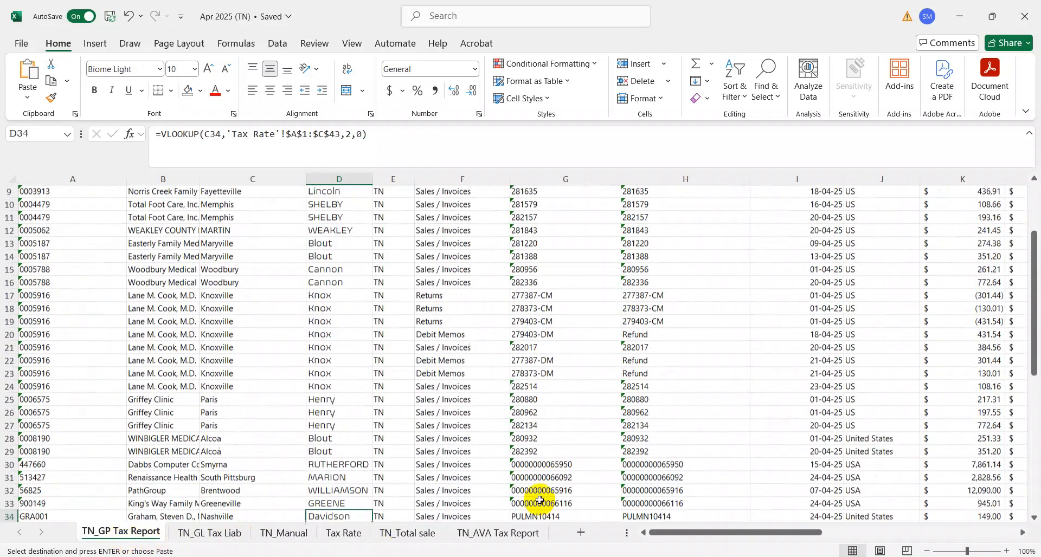
Examine the pivot table of taxable sales by county below the report records.
{"action": "key", "text": "Down"}
{"action": "key", "text": "Down"}
{"action": "key", "text": "Down"}
{"action": "key", "text": "Down"}
{"action": "key", "text": "Down"}
{"action": "key", "text": "Down"}
{"action": "key", "text": "Down"}
{"action": "key", "text": "Down"}
{"action": "key", "text": "Down"}
{"action": "key", "text": "Down"}
{"action": "key", "text": "Down"}
{"action": "key", "text": "Down"}
{"action": "key", "text": "Down"}
{"action": "key", "text": "Down"}
{"action": "key", "text": "Down"}
{"action": "key", "text": "Left"}
{"action": "key", "text": "Left"}
{"action": "key", "text": "Up"}
{"action": "key", "text": "ctrl+Up"}
{"action": "key", "text": "ctrl+Down"}
{"action": "key", "text": "ctrl+Up"}
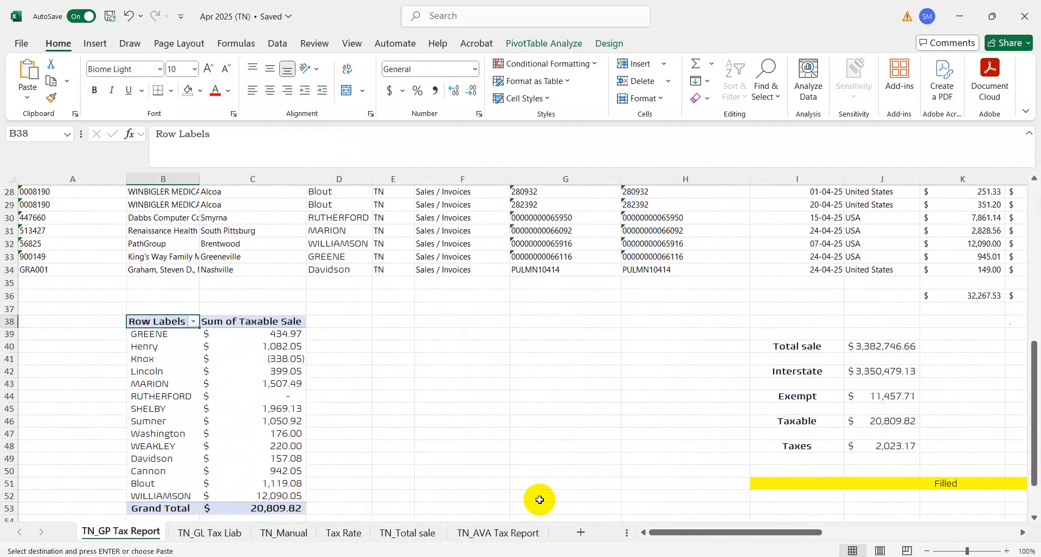
{"action": "key", "text": "ctrl+Up"}
{"action": "key", "text": "ctrl+Up"}
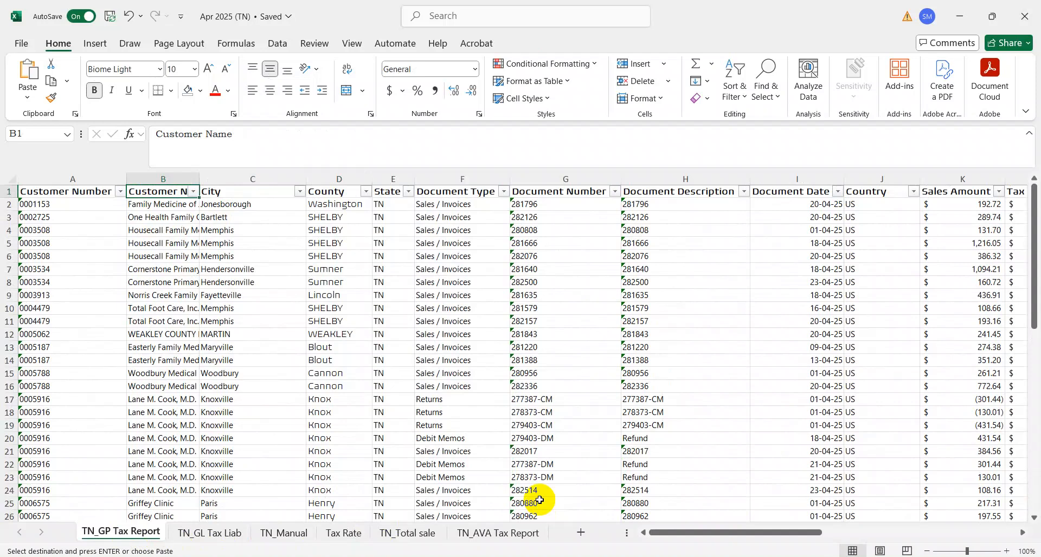
{"action": "key", "text": "ctrl+Down"}
{"action": "key", "text": "ctrl+Down"}
{"action": "key", "text": "Down"}
{"action": "key", "text": "ctrl+Down"}
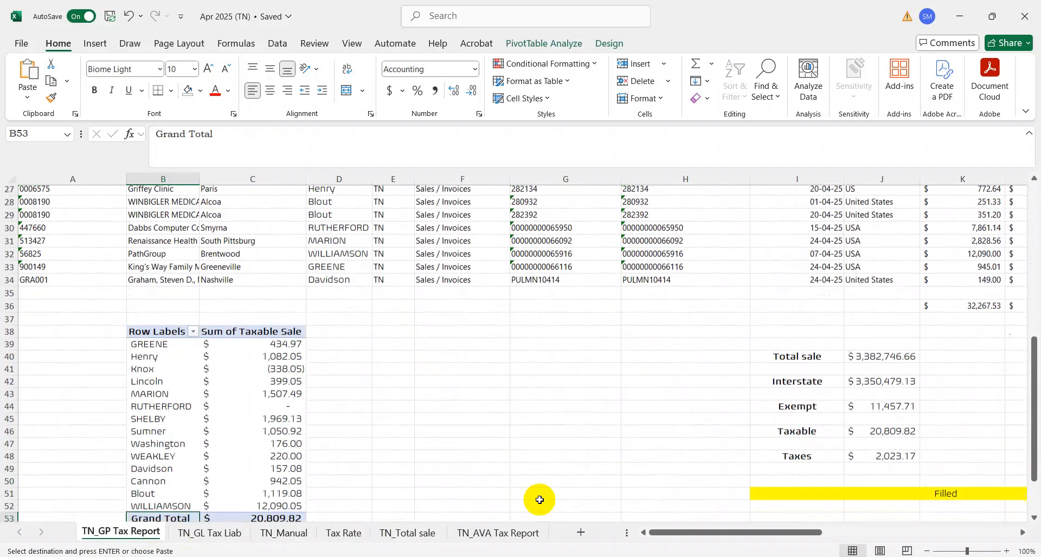
{"action": "key", "text": "ctrl+Up"}
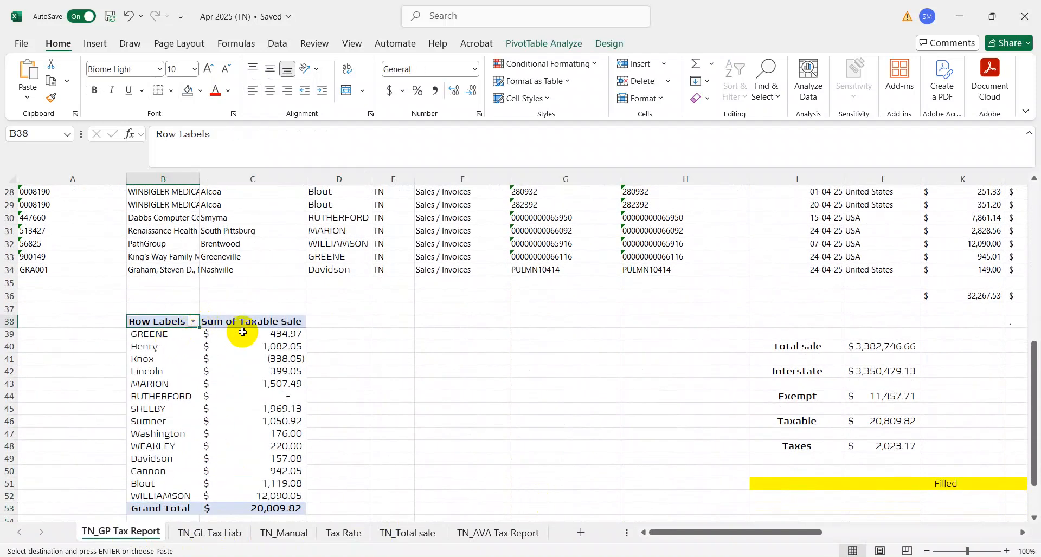
{"action": "key", "text": "Right"}
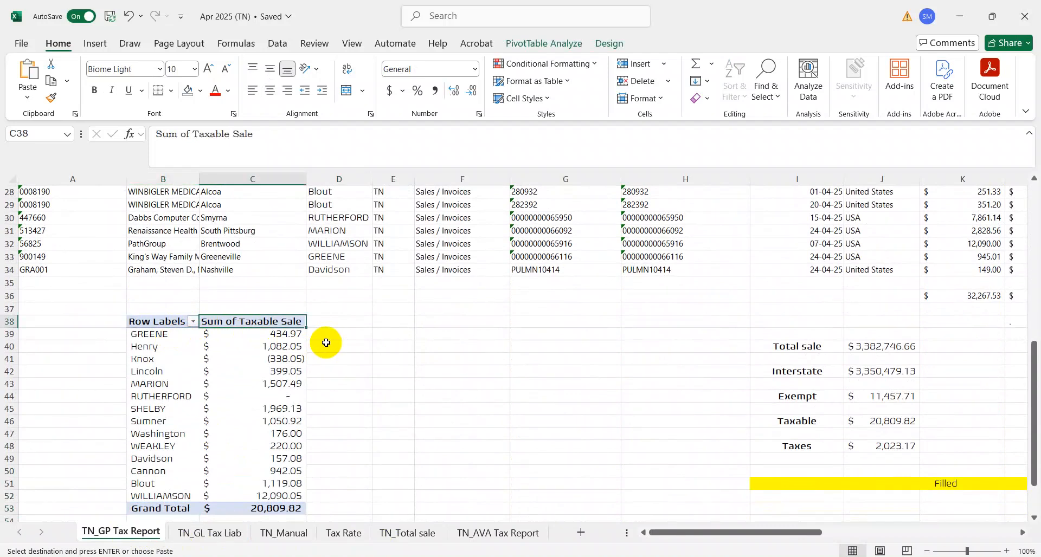
Inspect the Total sale formula in J40 and the Sales Amount sum formula in K36.
{"action": "left_click", "coordinate": [848, 350]}
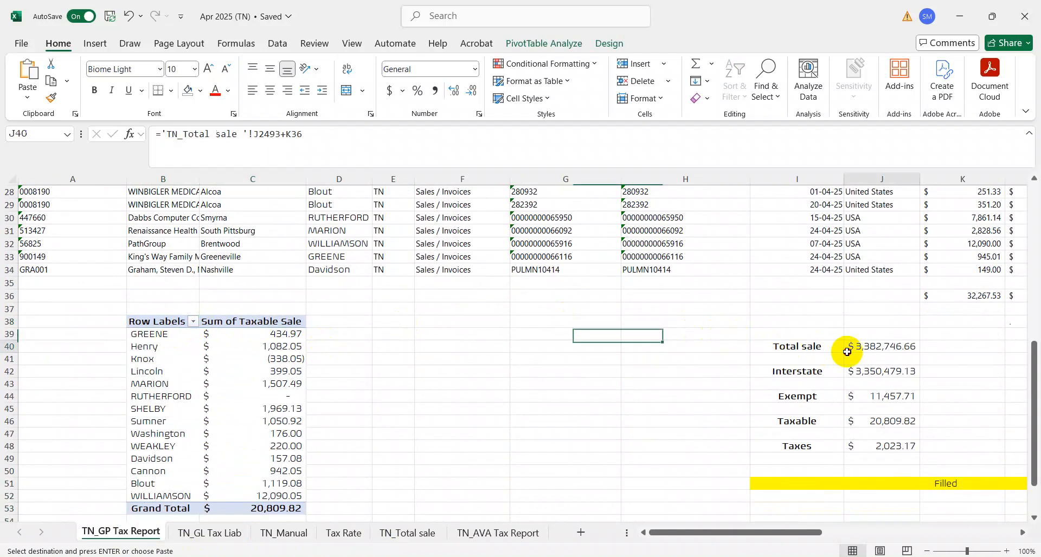
{"action": "key", "text": "Up"}
{"action": "key", "text": "Up"}
{"action": "key", "text": "Up"}
{"action": "key", "text": "Up"}
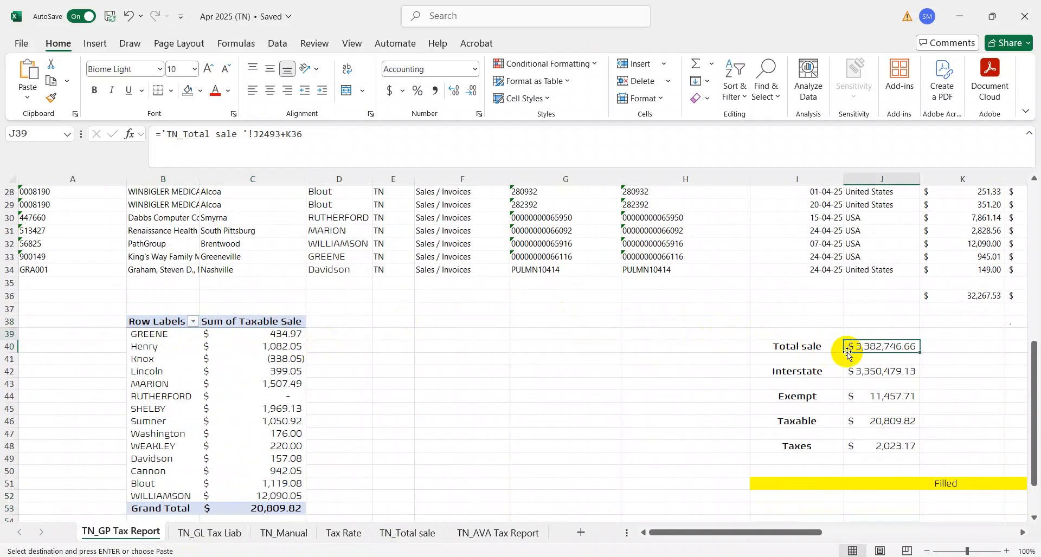
{"action": "key", "text": "Right"}
{"action": "key", "text": "Up"}
{"action": "key", "text": "Down"}
{"action": "key", "text": "F2"}
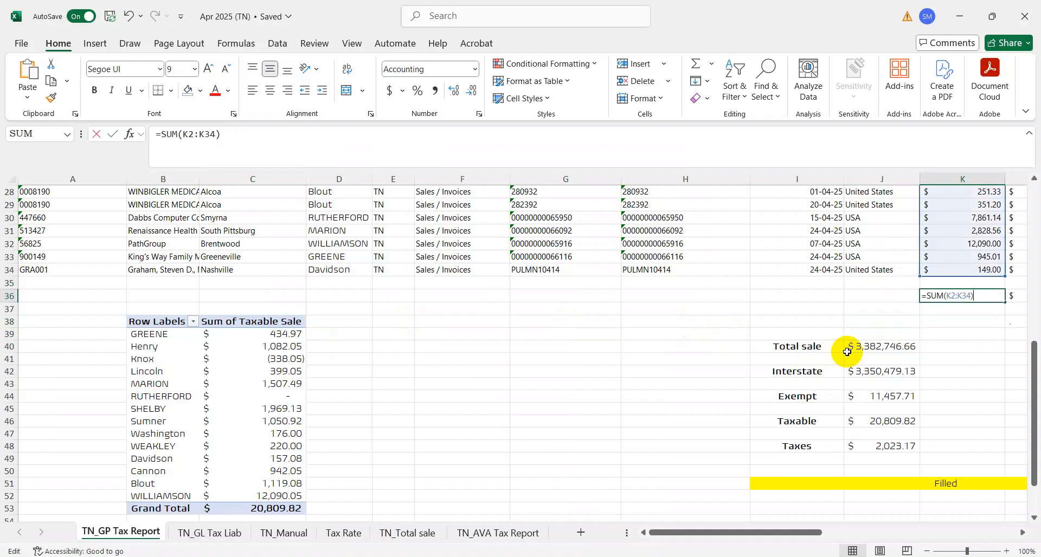
{"action": "key", "text": "Escape"}
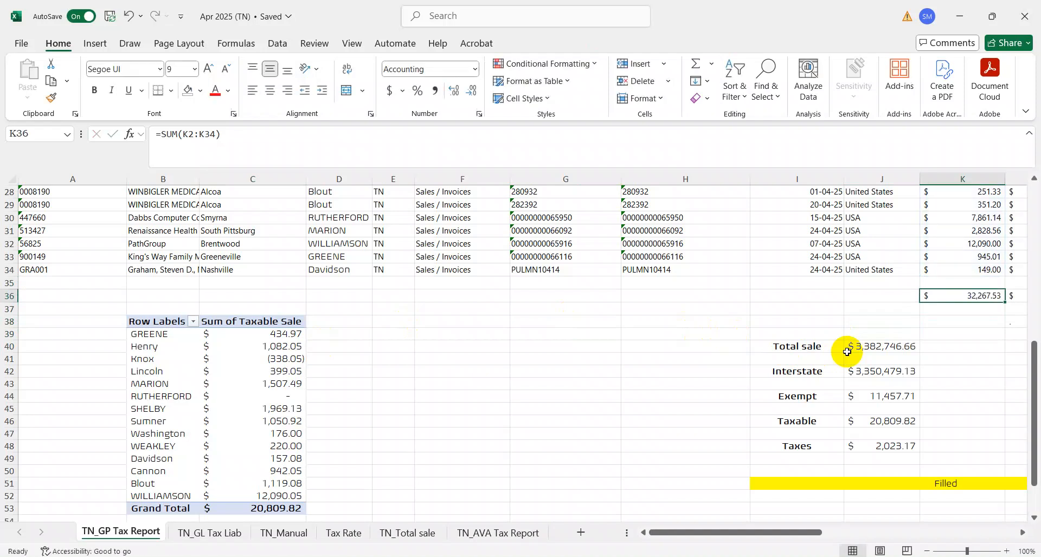
{"action": "key", "text": "Left"}
{"action": "key", "text": "Down"}
{"action": "key", "text": "Down"}
{"action": "key", "text": "Down"}
{"action": "key", "text": "Down"}
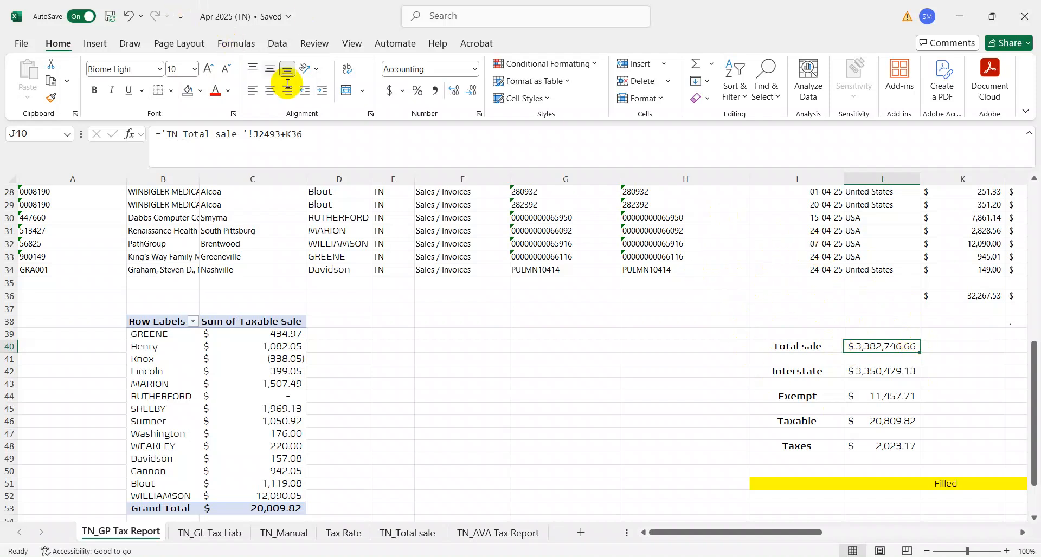
Inspect the Interstate formula and trace the Taxable figure to its source total, checking the adjacent exempt total in O36.
{"action": "key", "text": "Down"}
{"action": "key", "text": "Down"}
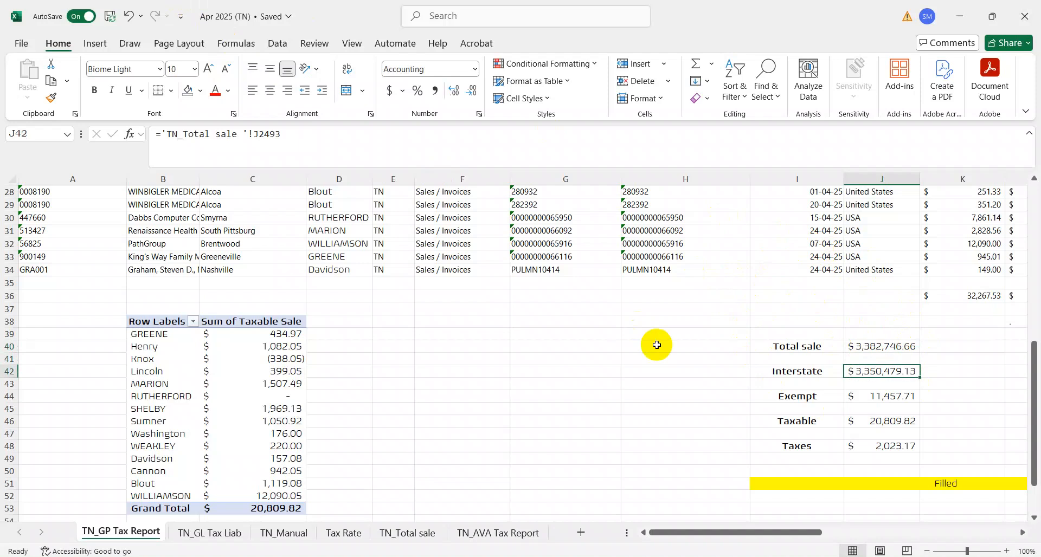
{"action": "key", "text": "Down"}
{"action": "key", "text": "Down"}
{"action": "key", "text": "Down"}
{"action": "key", "text": "Down"}
{"action": "key", "text": "ctrl+bracketleft"}
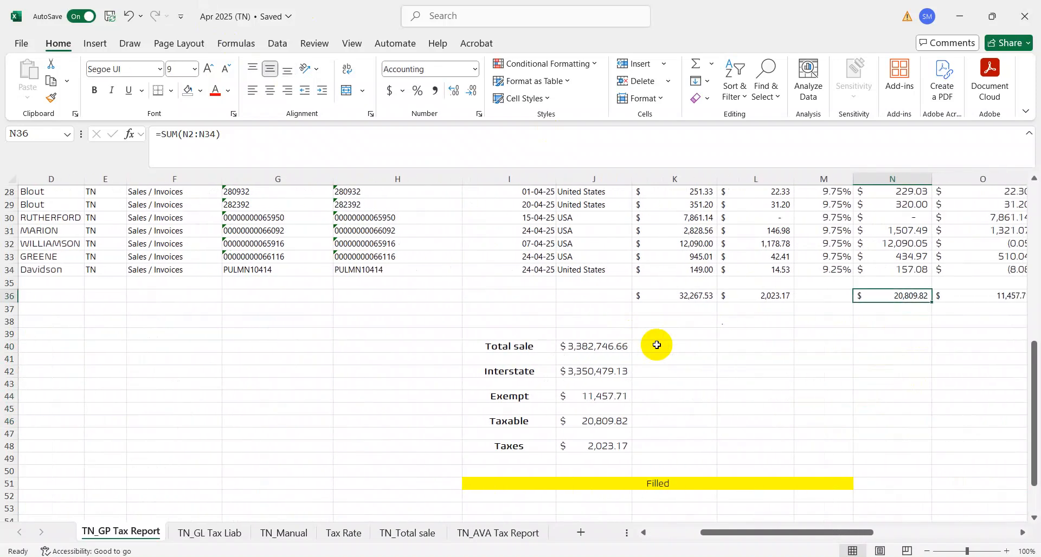
{"action": "key", "text": "Right"}
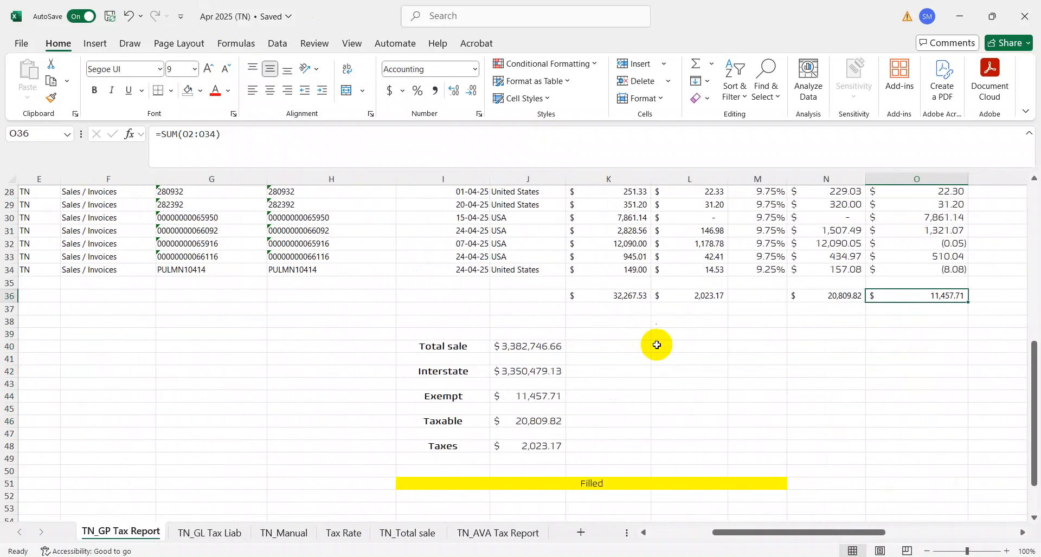
Review the summary rows down to Taxes and the county entries in the taxable sales pivot table.
{"action": "key", "text": "Left"}
{"action": "key", "text": "Left"}
{"action": "key", "text": "Left"}
{"action": "key", "text": "Left"}
{"action": "key", "text": "Left"}
{"action": "key", "text": "Left"}
{"action": "key", "text": "Down"}
{"action": "key", "text": "Down"}
{"action": "key", "text": "Down"}
{"action": "key", "text": "Down"}
{"action": "key", "text": "Down"}
{"action": "key", "text": "Down"}
{"action": "key", "text": "Down"}
{"action": "key", "text": "Down"}
{"action": "key", "text": "Down"}
{"action": "key", "text": "Down"}
{"action": "key", "text": "Right"}
{"action": "key", "text": "Down"}
{"action": "key", "text": "Down"}
{"action": "key", "text": "Left"}
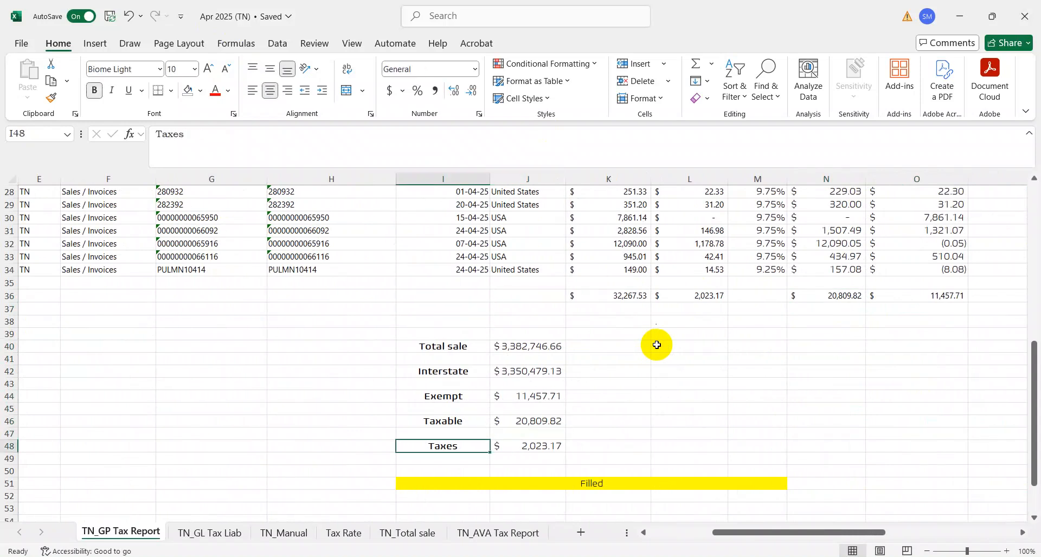
{"action": "key", "text": "Left"}
{"action": "key", "text": "Left"}
{"action": "key", "text": "Left"}
{"action": "key", "text": "Left"}
{"action": "key", "text": "Left"}
{"action": "key", "text": "Left"}
{"action": "key", "text": "Left"}
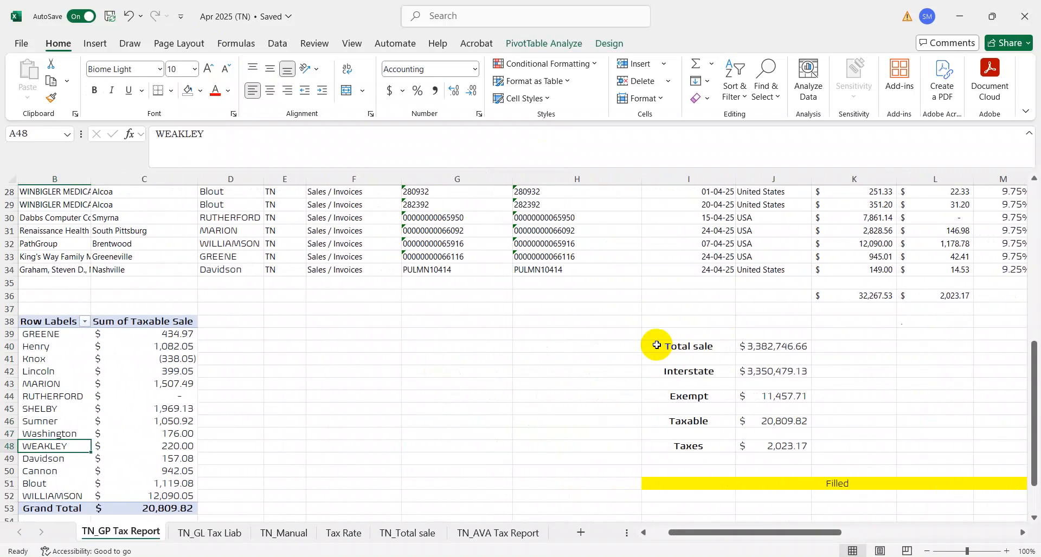
{"action": "key", "text": "ctrl+Up"}
{"action": "key", "text": "Down"}
Switch to the TNTAP portal in Chrome and start filing the Sales and Use Return for 30-Apr-2025.
{"action": "key", "text": "alt+Tab"}
{"action": "key", "text": "alt+Tab"}
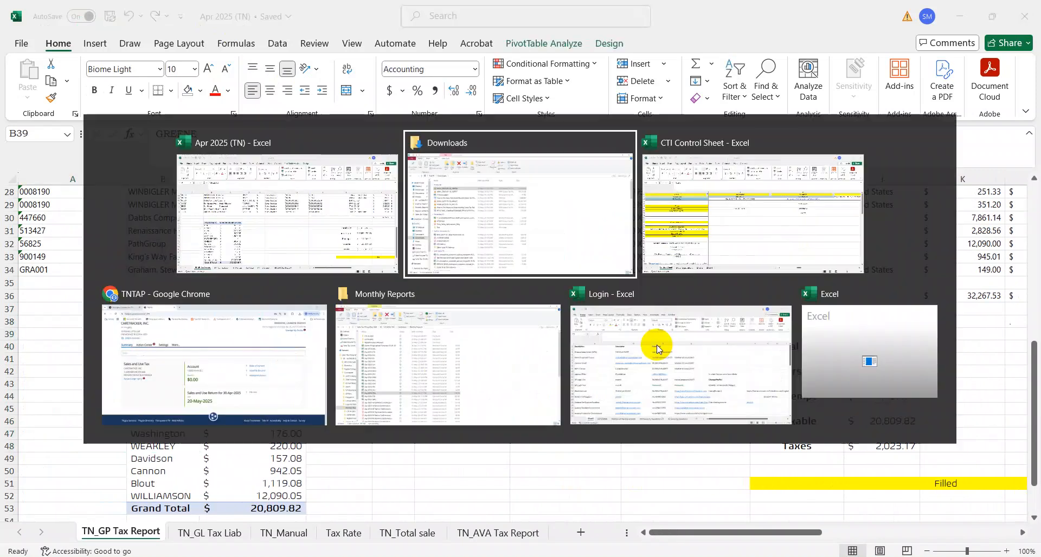
{"action": "key", "text": "alt+Tab"}
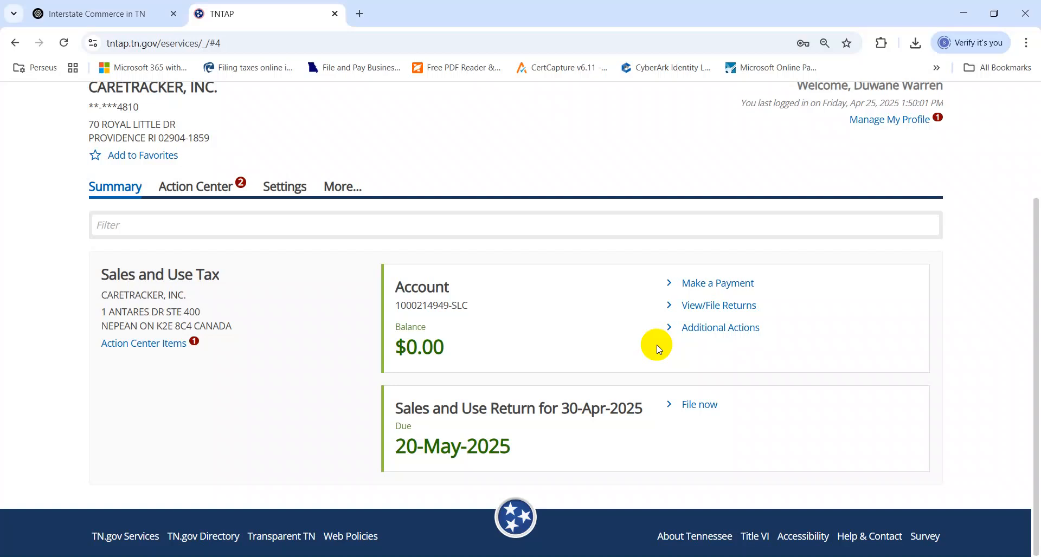
{"action": "left_click", "coordinate": [173, 15]}
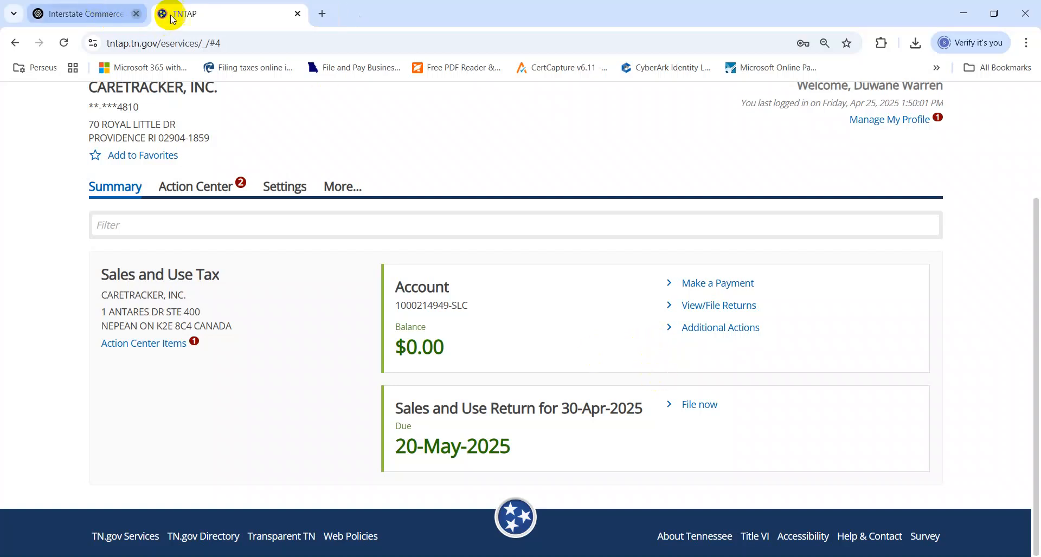
{"action": "left_click", "coordinate": [705, 407]}
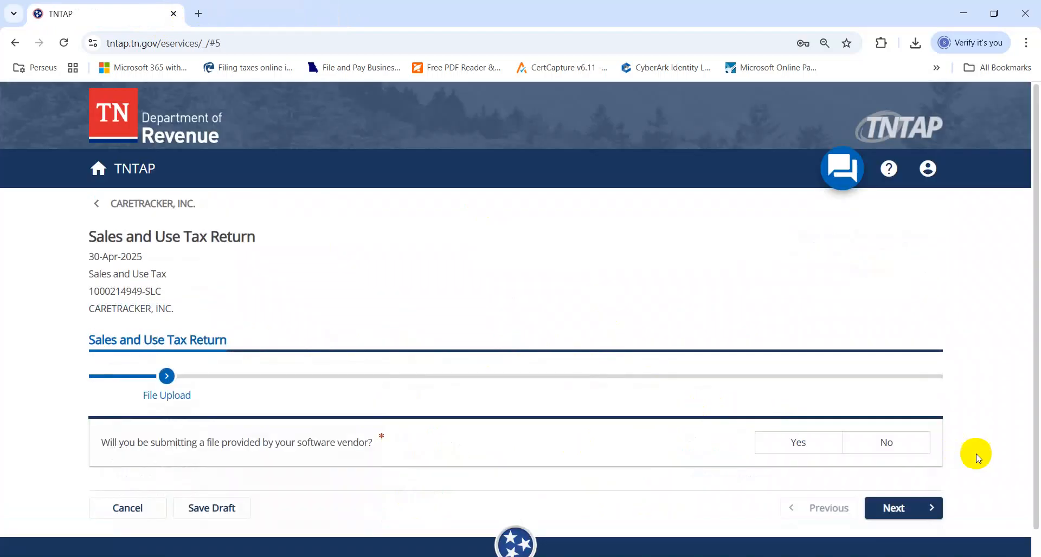
Answer No to submitting a software vendor file and proceed to the return's Locations stage.
{"action": "scroll", "coordinate": [1020, 380], "scroll_direction": "down", "scroll_amount": 1}
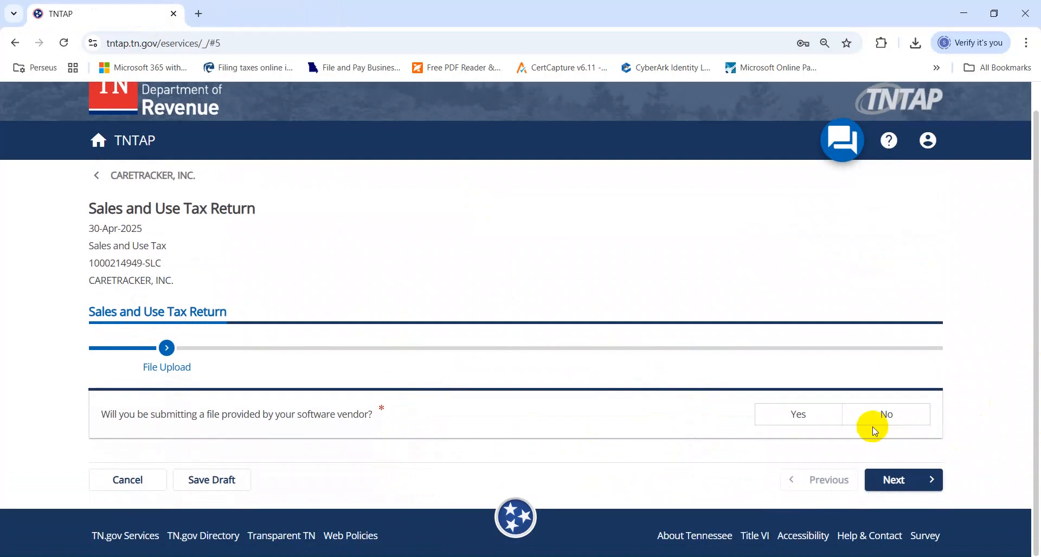
{"action": "left_click", "coordinate": [865, 415]}
{"action": "left_click", "coordinate": [920, 481]}
{"action": "scroll", "coordinate": [1033, 355], "scroll_direction": "down", "scroll_amount": 3}
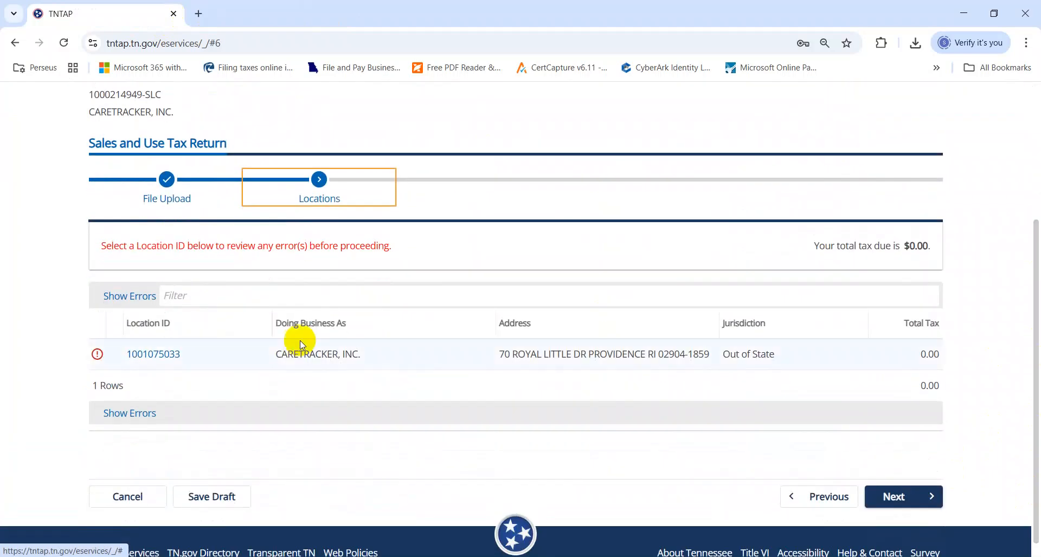
Open the Sales Detail of the Out of State location and answer Yes to having sales to report for this period.
{"action": "left_click", "coordinate": [186, 359]}
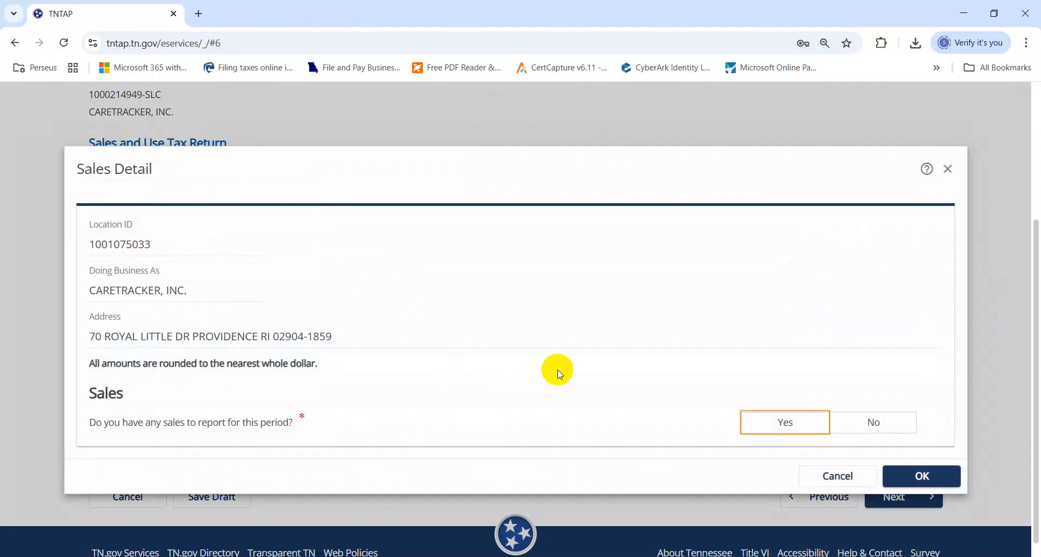
{"action": "left_click", "coordinate": [771, 424]}
{"action": "left_click", "coordinate": [848, 414]}
Copy the Total sale amount from J40 of the Excel report and paste it into the TNTAP Sales Detail form.
{"action": "key", "text": "alt+Tab"}
{"action": "key", "text": "Right"}
{"action": "key", "text": "Right"}
{"action": "key", "text": "Right"}
{"action": "key", "text": "Down"}
{"action": "key", "text": "Right"}
{"action": "key", "text": "Right"}
{"action": "key", "text": "Right"}
{"action": "key", "text": "Right"}
{"action": "key", "text": "Right"}
{"action": "key", "text": "ctrl+c"}
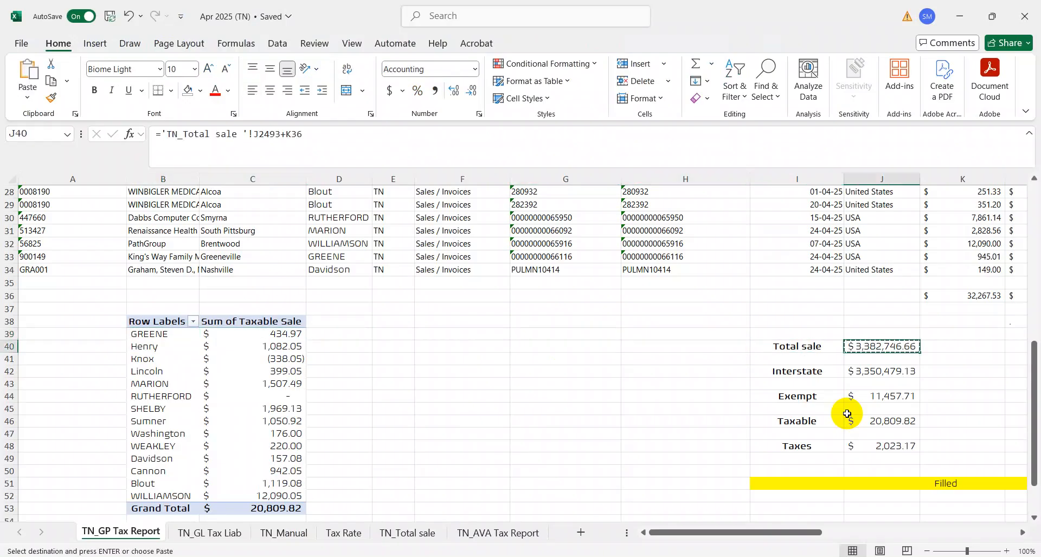
{"action": "key", "text": "alt+Tab"}
{"action": "key", "text": "ctrl+v"}
{"action": "key", "text": "Tab"}
Return to the Excel workbook and review the Sales Amount entries in column K and their sum in K36.
{"action": "key", "text": "alt+Tab"}
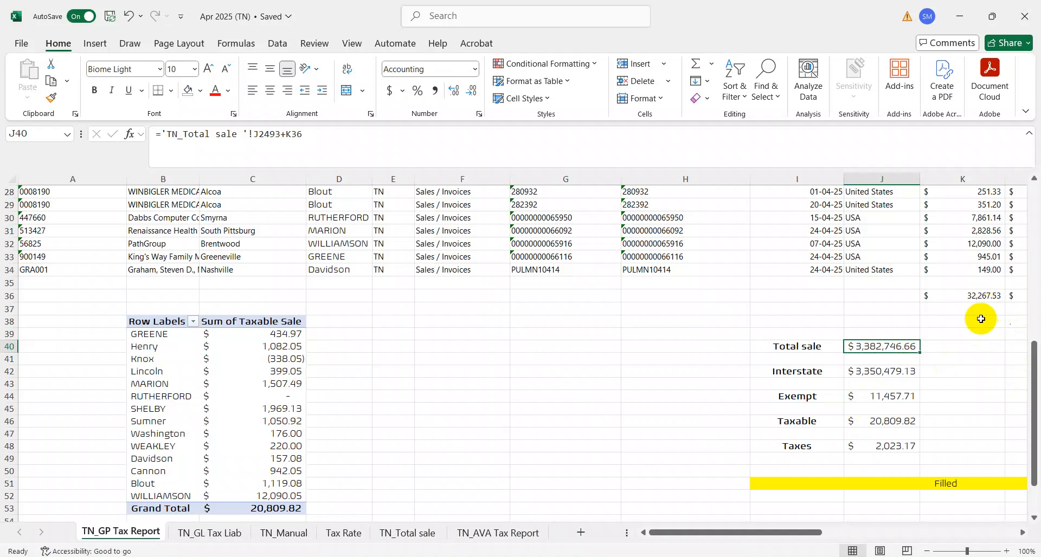
{"action": "left_click", "coordinate": [976, 297]}
{"action": "key", "text": "ctrl+Up"}
{"action": "key", "text": "ctrl+Up"}
{"action": "key", "text": "Down"}
{"action": "key", "text": "Down"}
{"action": "key", "text": "Down"}
{"action": "key", "text": "Down"}
{"action": "key", "text": "Down"}
{"action": "key", "text": "Down"}
{"action": "key", "text": "Down"}
{"action": "key", "text": "Down"}
{"action": "key", "text": "Down"}
{"action": "key", "text": "Down"}
{"action": "key", "text": "Down"}
{"action": "key", "text": "Down"}
{"action": "key", "text": "Down"}
{"action": "key", "text": "Down"}
{"action": "key", "text": "Down"}
{"action": "key", "text": "Down"}
{"action": "key", "text": "Down"}
{"action": "key", "text": "Down"}
{"action": "key", "text": "Down"}
{"action": "key", "text": "Down"}
{"action": "key", "text": "Down"}
{"action": "key", "text": "Down"}
{"action": "key", "text": "ctrl+Up"}
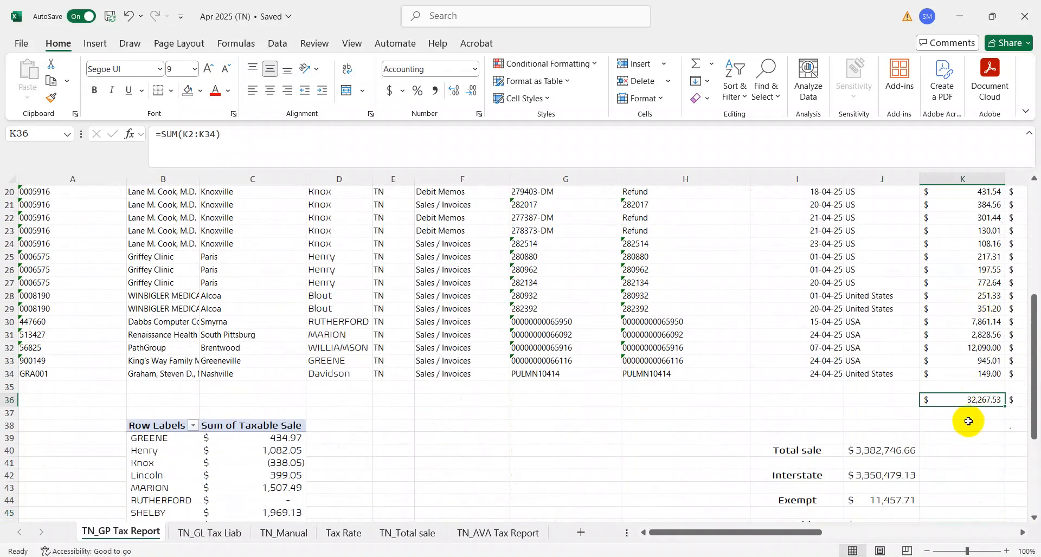
Check the Total sale formula in J40 and open the TN_Total sale sheet it refers to.
{"action": "key", "text": "Left"}
{"action": "key", "text": "Down"}
{"action": "key", "text": "Down"}
{"action": "key", "text": "Down"}
{"action": "key", "text": "Down"}
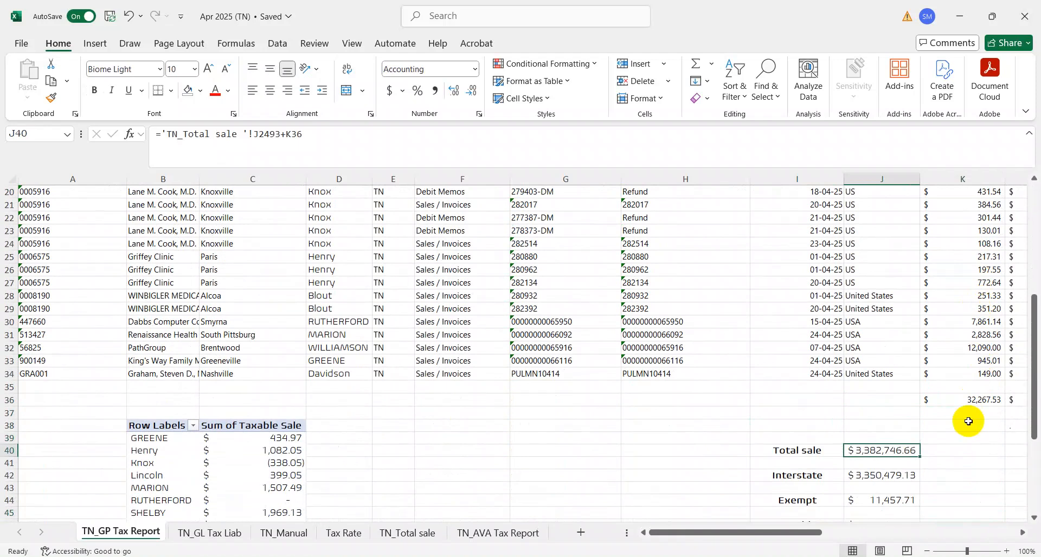
{"action": "left_click", "coordinate": [411, 534]}
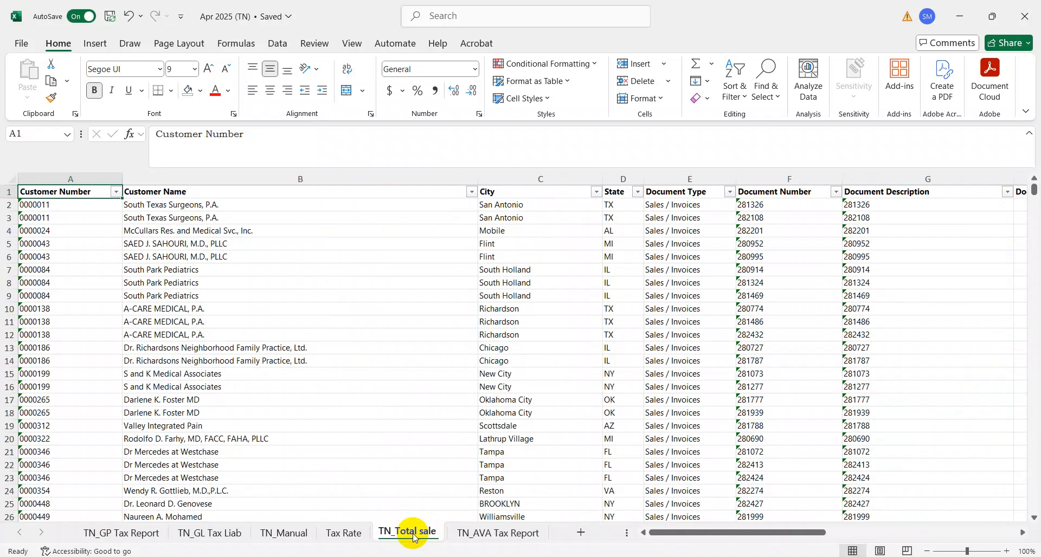
Return to the TN_GP Tax Report sheet and check the Sales Amount sum in K36 used by the Total sale formula.
{"action": "key", "text": "ctrl+Page_Up"}
{"action": "key", "text": "ctrl+Page_Up"}
{"action": "key", "text": "ctrl+Page_Up"}
{"action": "key", "text": "ctrl+Page_Up"}
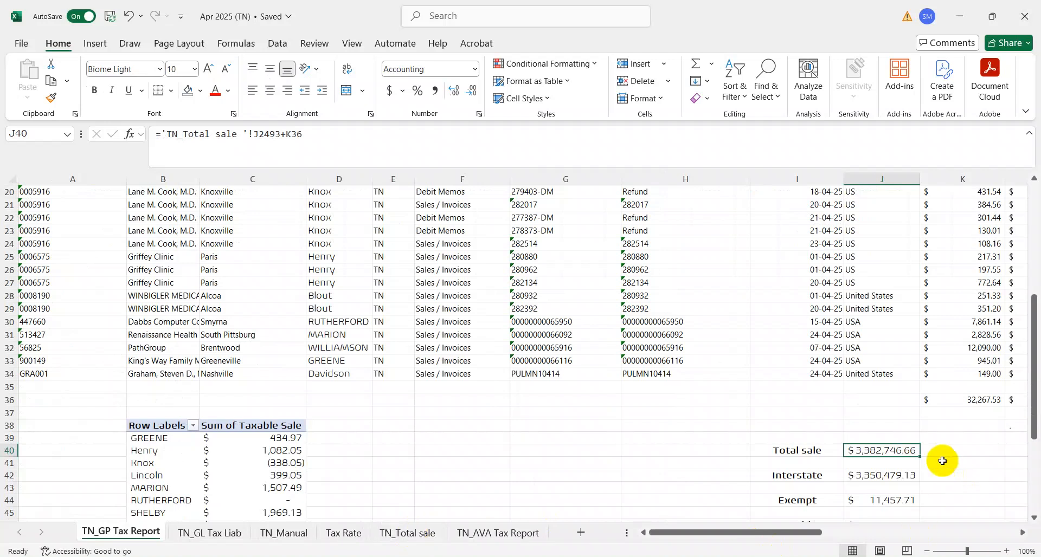
{"action": "left_click", "coordinate": [960, 411]}
{"action": "left_click", "coordinate": [952, 400]}
{"action": "key", "text": "Down"}
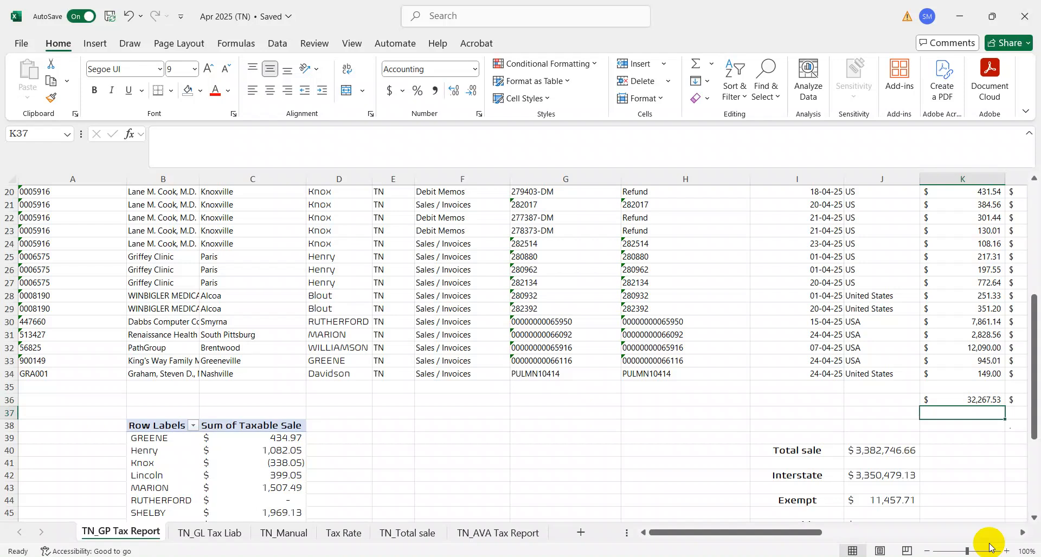
Switch back to TNTAP and answer Yes to having exempt transactions to report under Schedule A.
{"action": "key", "text": "alt+Tab"}
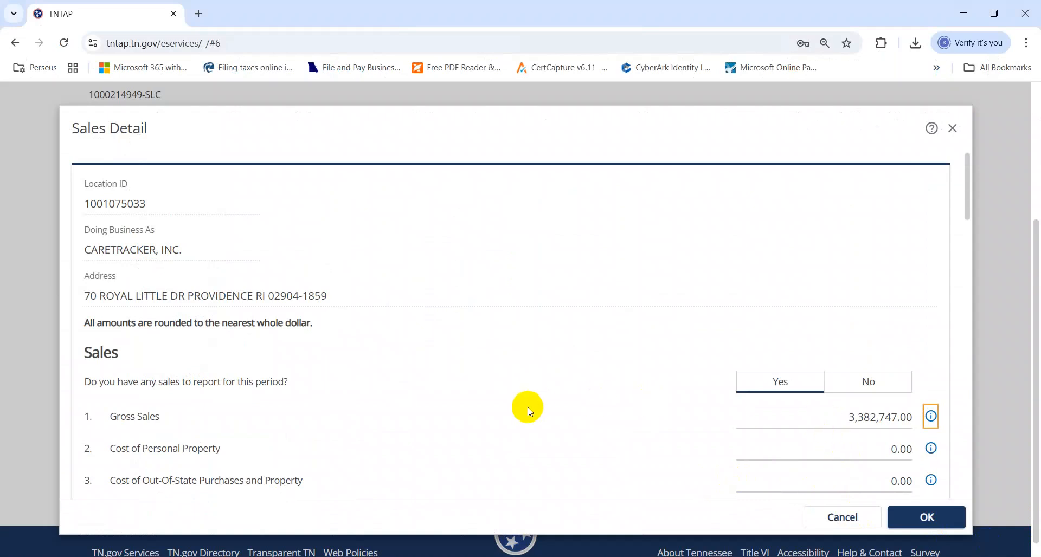
{"action": "left_click", "coordinate": [841, 416]}
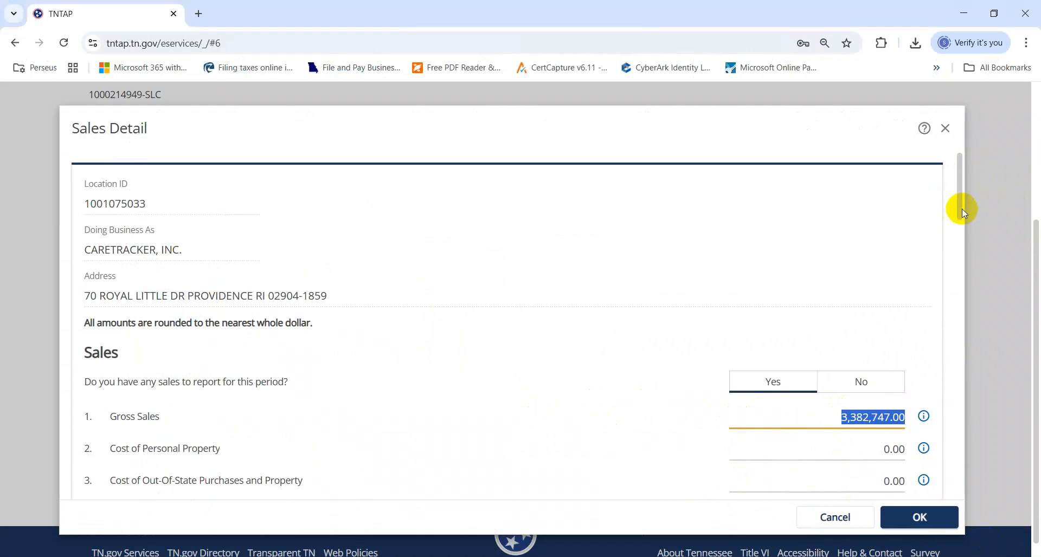
{"action": "left_click_drag", "start_coordinate": [959, 201], "coordinate": [953, 272]}
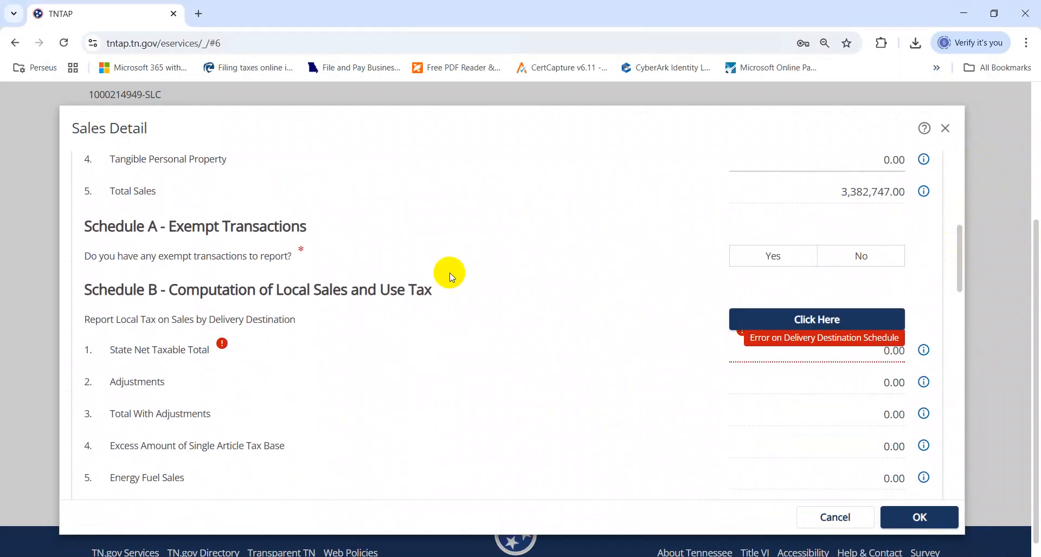
{"action": "left_click", "coordinate": [767, 257]}
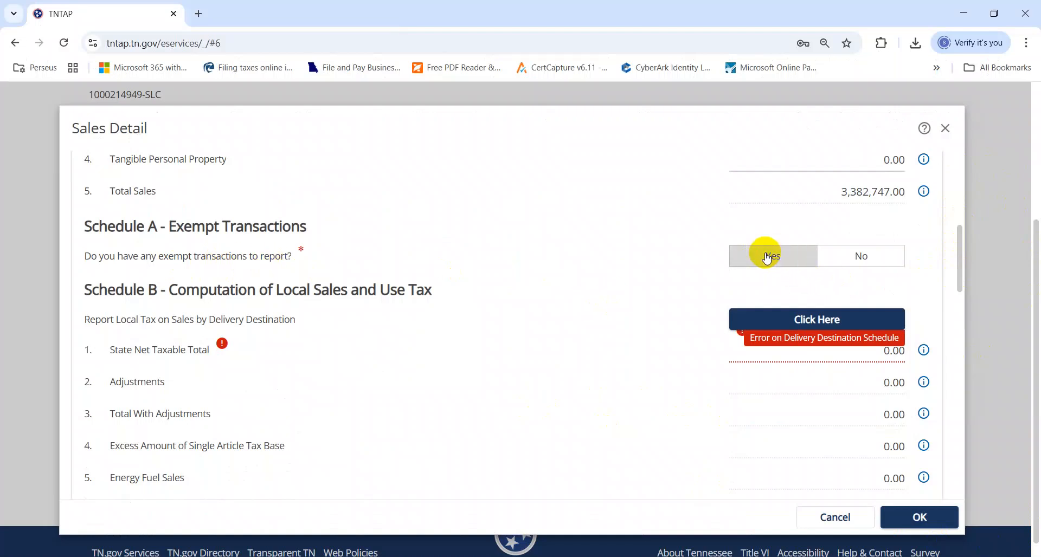
{"action": "left_click_drag", "start_coordinate": [955, 243], "coordinate": [956, 277]}
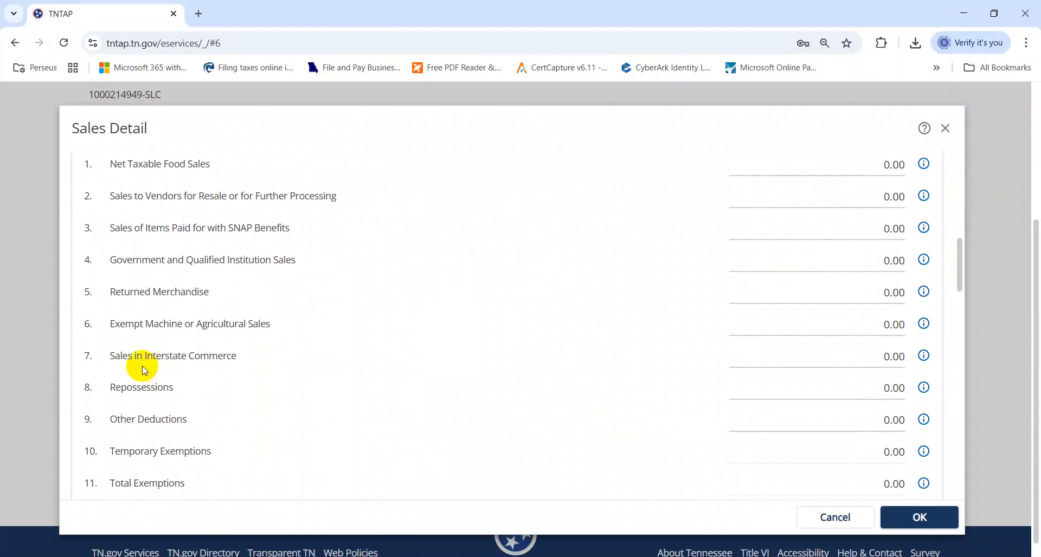
Compare the Sales in Interstate Commerce line of Schedule A with the Interstate amount in J42 of the Excel report.
{"action": "left_click", "coordinate": [805, 361]}
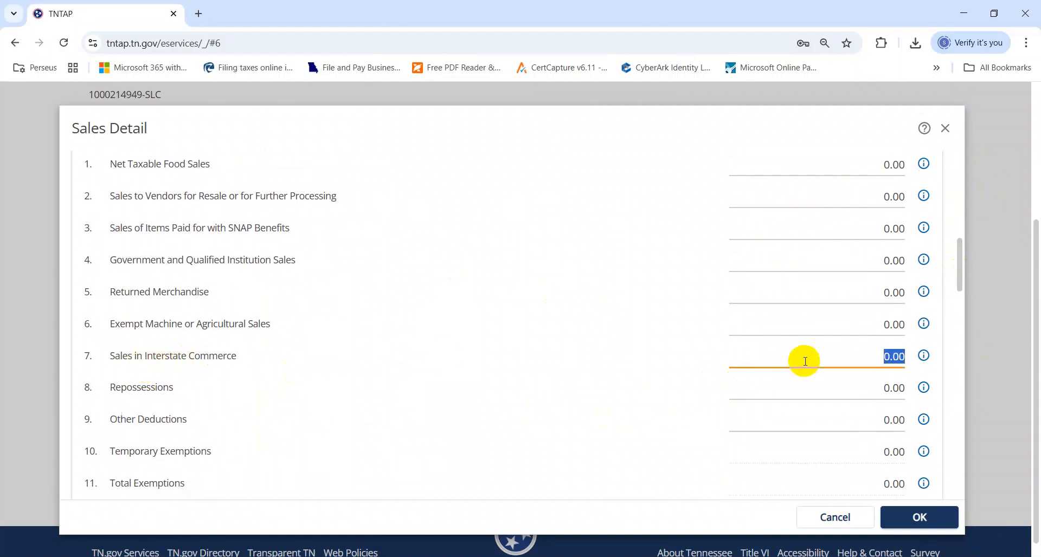
{"action": "key", "text": "alt+Tab"}
{"action": "key", "text": "Left"}
{"action": "key", "text": "Down"}
{"action": "key", "text": "Down"}
{"action": "key", "text": "Down"}
{"action": "key", "text": "Down"}
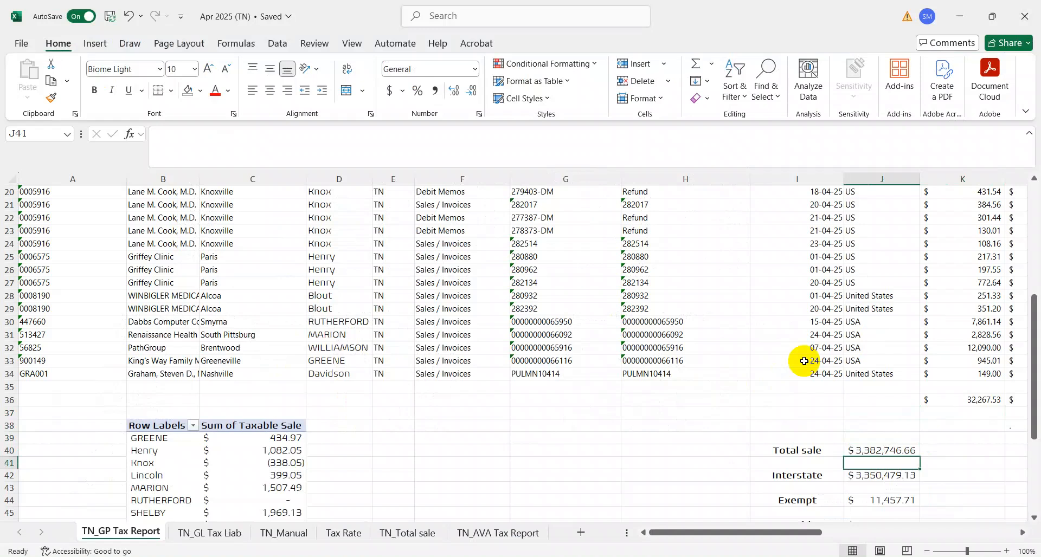
{"action": "key", "text": "Down"}
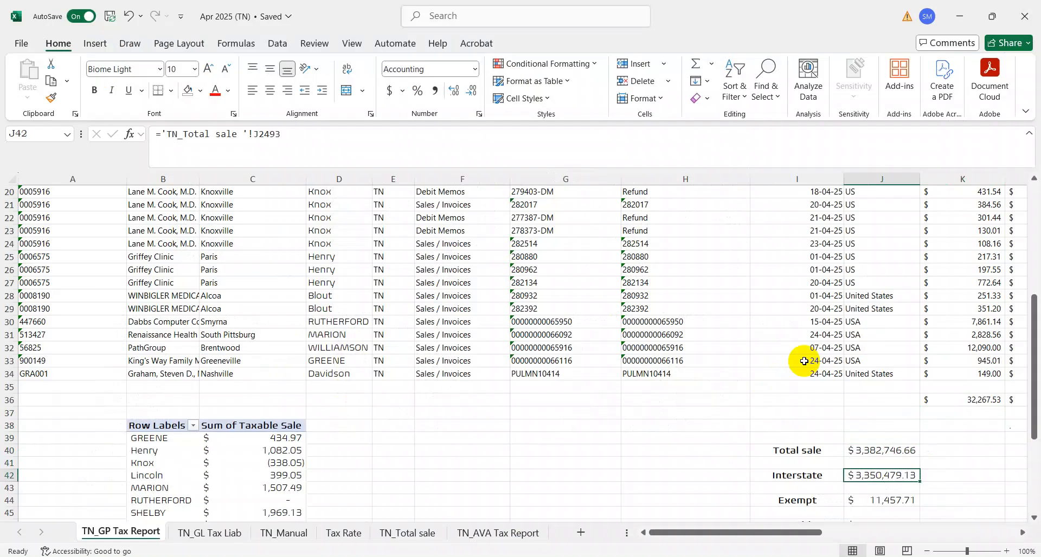
{"action": "key", "text": "alt+Tab"}
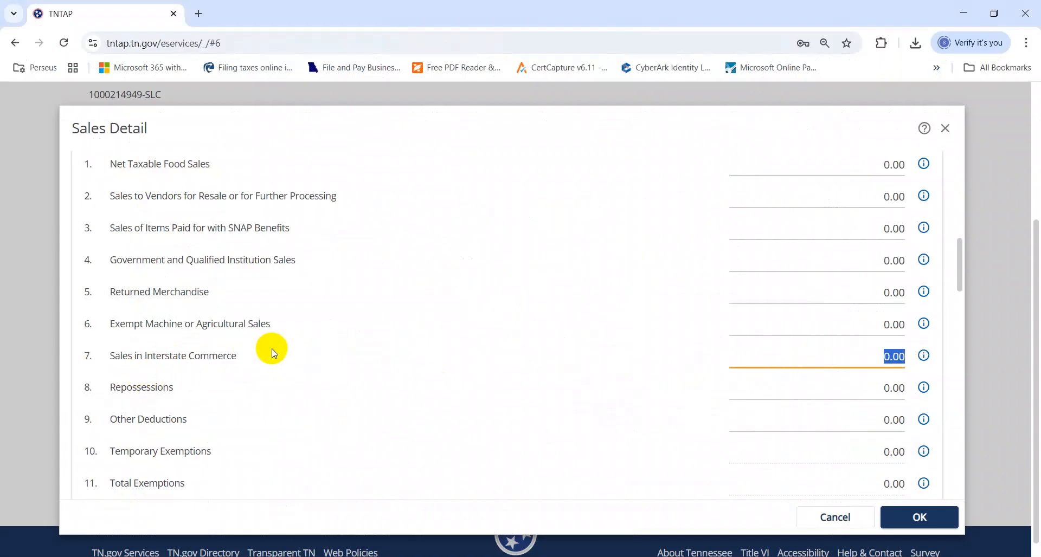
{"action": "left_click", "coordinate": [147, 354]}
{"action": "left_click_drag", "start_coordinate": [147, 357], "coordinate": [240, 366]}
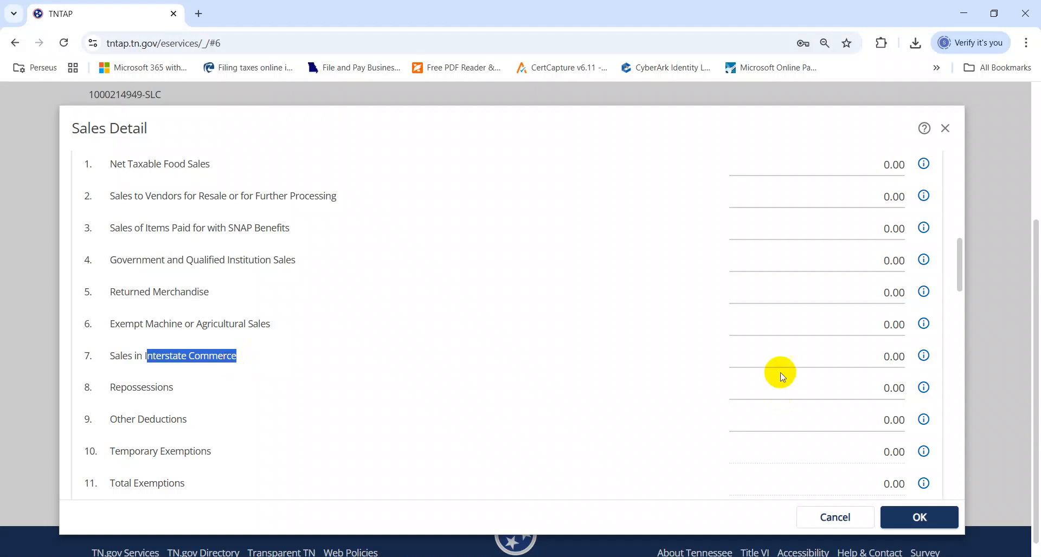
Copy the Interstate amount $3,350,479.13 from J42 of the Excel report into Sales in Interstate Commerce in TNTAP.
{"action": "left_click", "coordinate": [861, 362]}
{"action": "key", "text": "alt+Tab"}
{"action": "key", "text": "ctrl+c"}
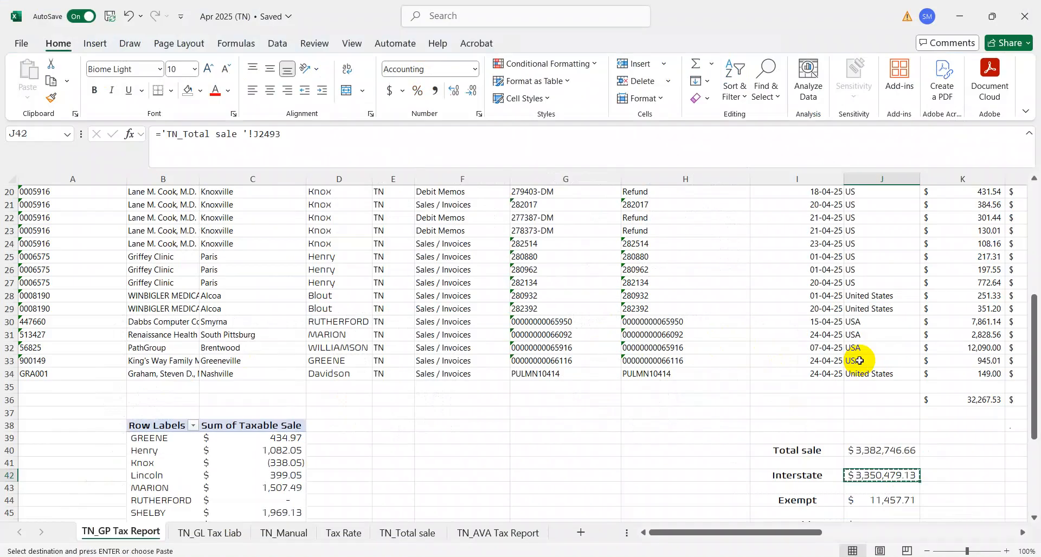
{"action": "key", "text": "alt+Tab"}
{"action": "key", "text": "ctrl+v"}
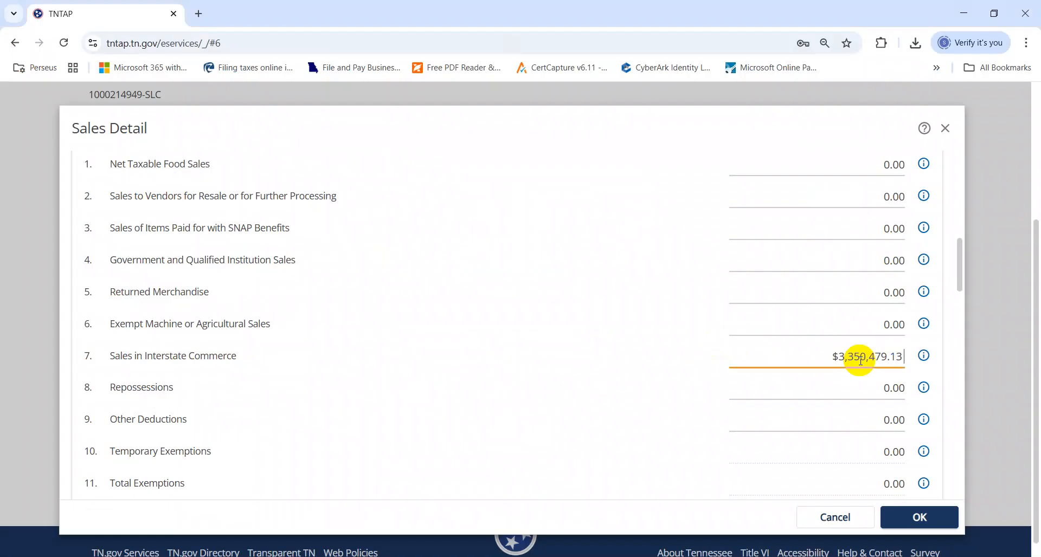
Copy the Exempt amount $11,457.71 from J44 of the Excel report into Other Deductions in TNTAP and check it against the source.
{"action": "left_click", "coordinate": [841, 421]}
{"action": "key", "text": "alt+Tab"}
{"action": "key", "text": "Down"}
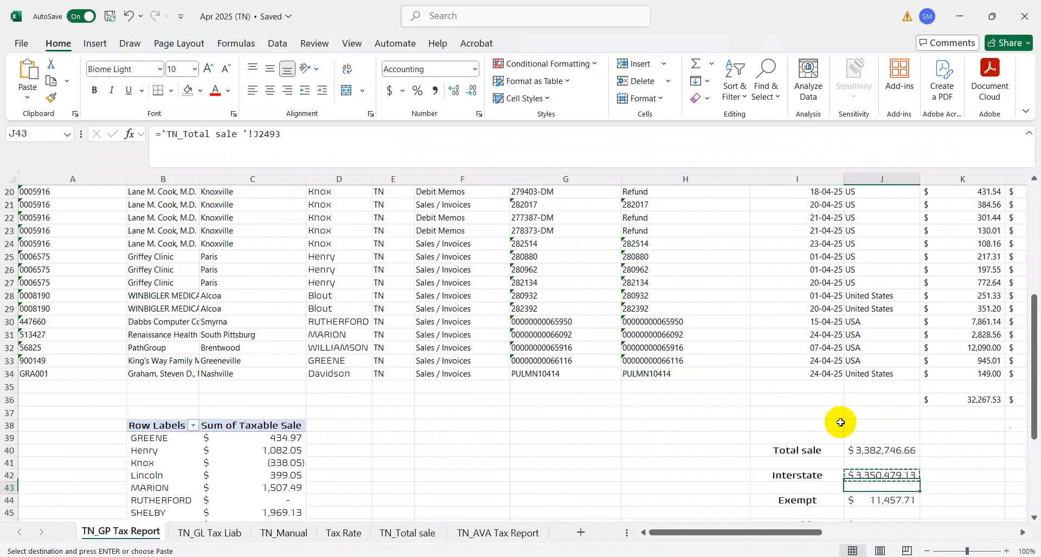
{"action": "key", "text": "Down"}
{"action": "key", "text": "ctrl+c"}
{"action": "key", "text": "alt+Tab"}
{"action": "key", "text": "ctrl+v"}
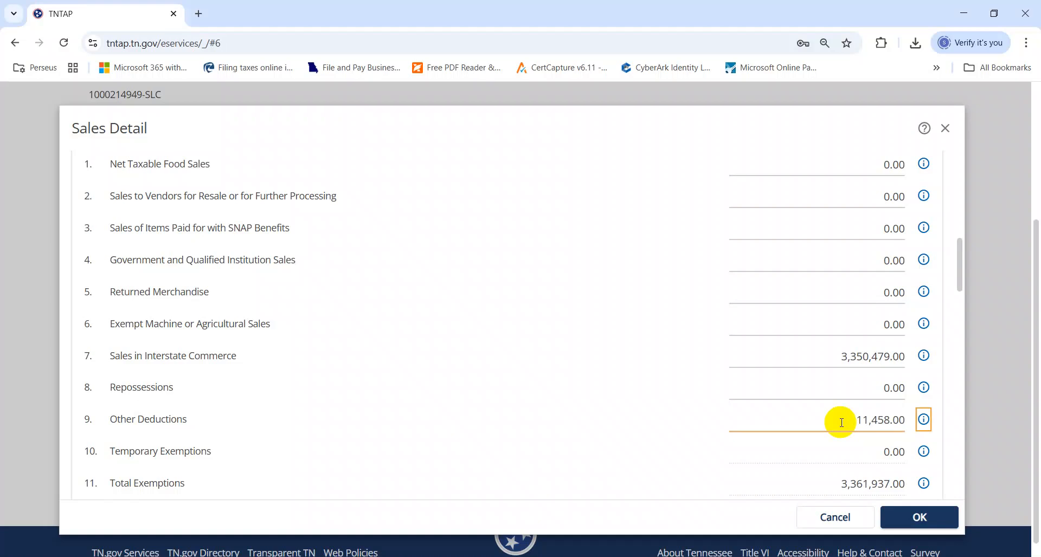
{"action": "double_click", "coordinate": [168, 432]}
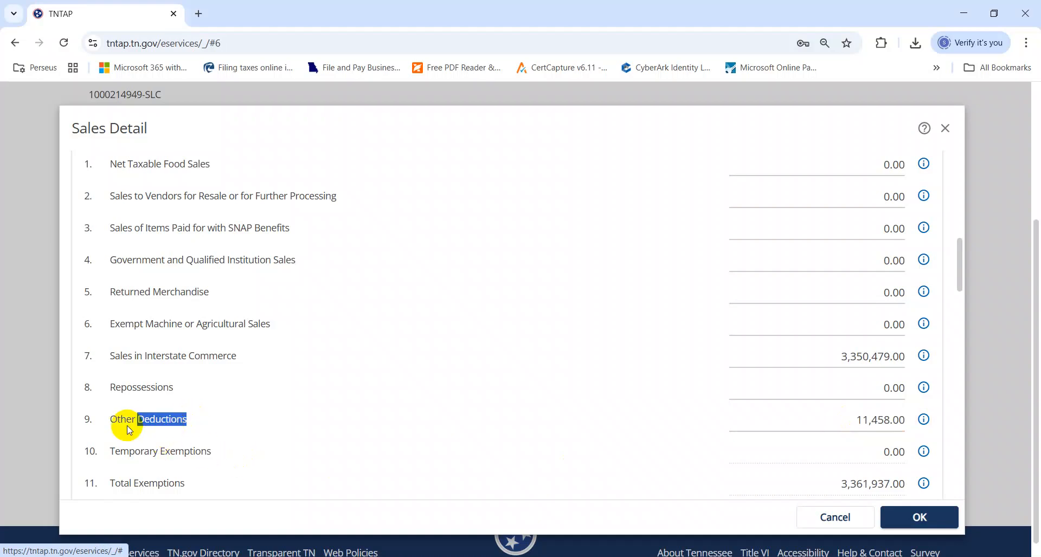
{"action": "key", "text": "alt+Tab"}
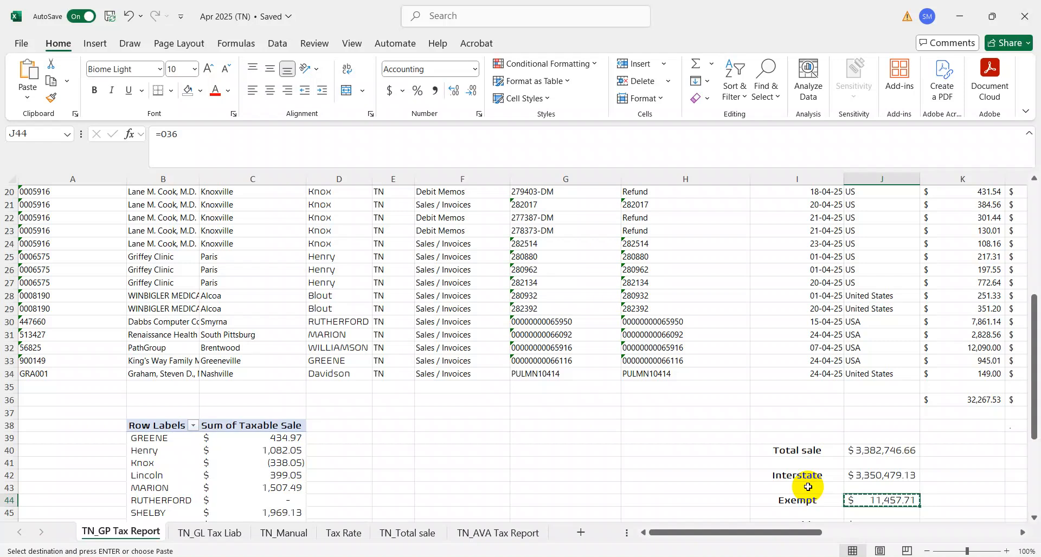
{"action": "key", "text": "alt+Tab"}
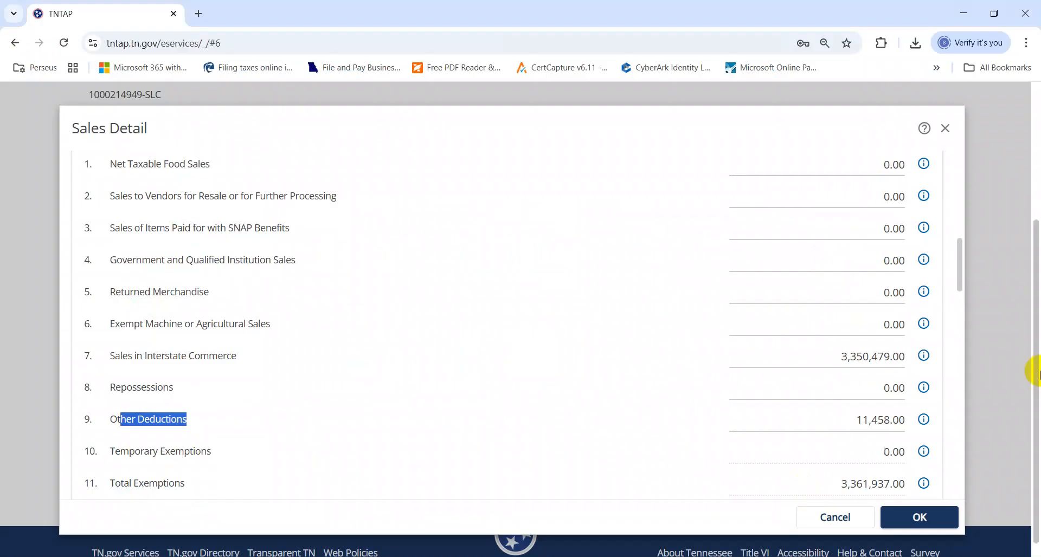
Open the Schedule B delivery destination schedule for local tax and go to its empty entry row.
{"action": "left_click_drag", "start_coordinate": [955, 262], "coordinate": [961, 311]}
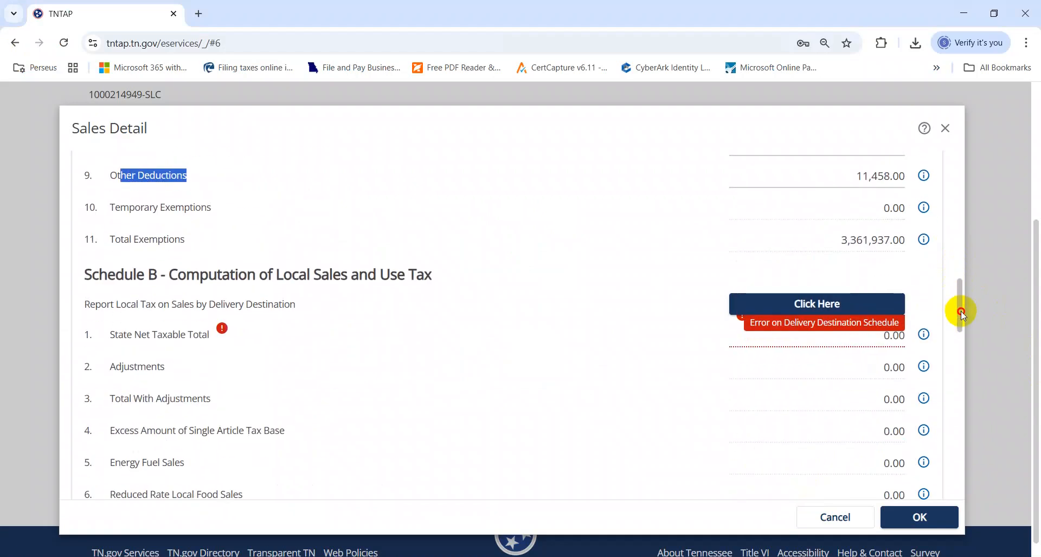
{"action": "left_click", "coordinate": [461, 275]}
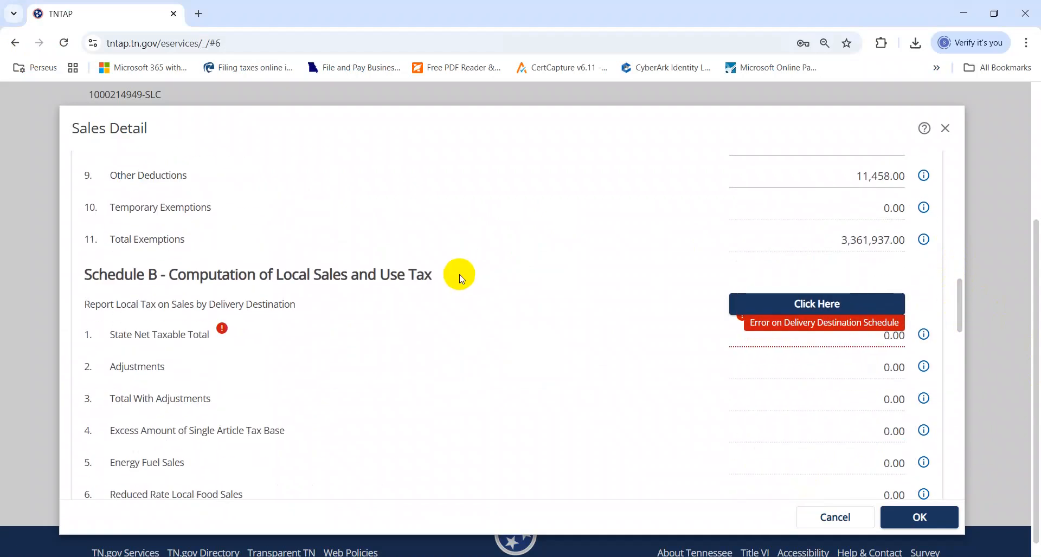
{"action": "left_click", "coordinate": [817, 305]}
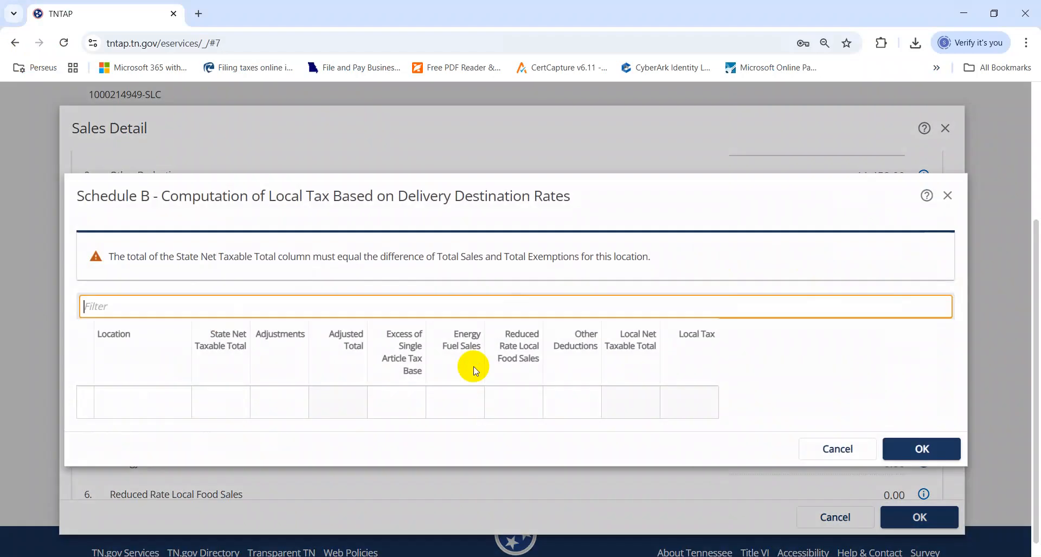
{"action": "left_click", "coordinate": [152, 403]}
{"action": "left_click", "coordinate": [215, 403]}
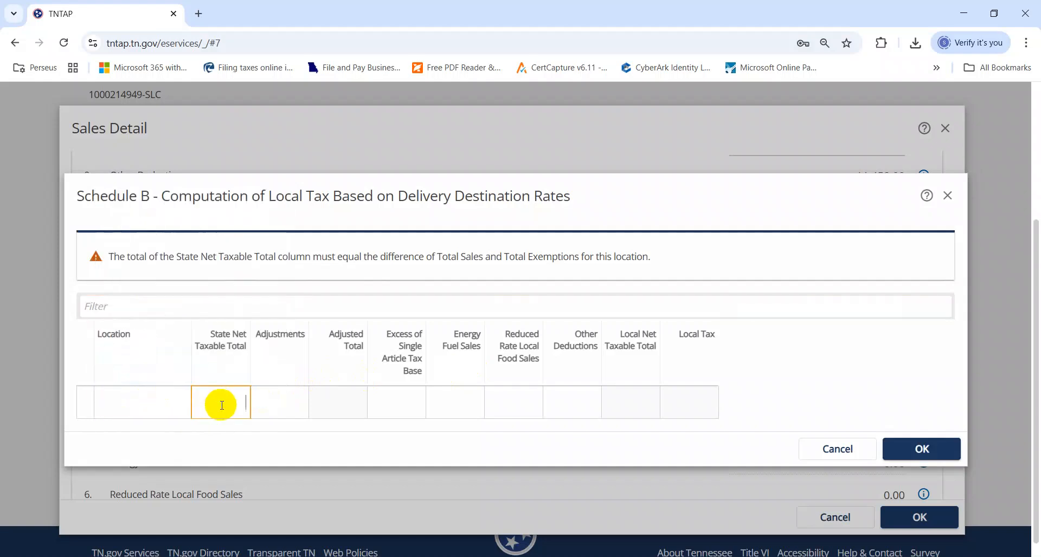
Switch to the Excel workbook and review the Sum of Taxable Sale pivot table by county.
{"action": "key", "text": "alt+Tab"}
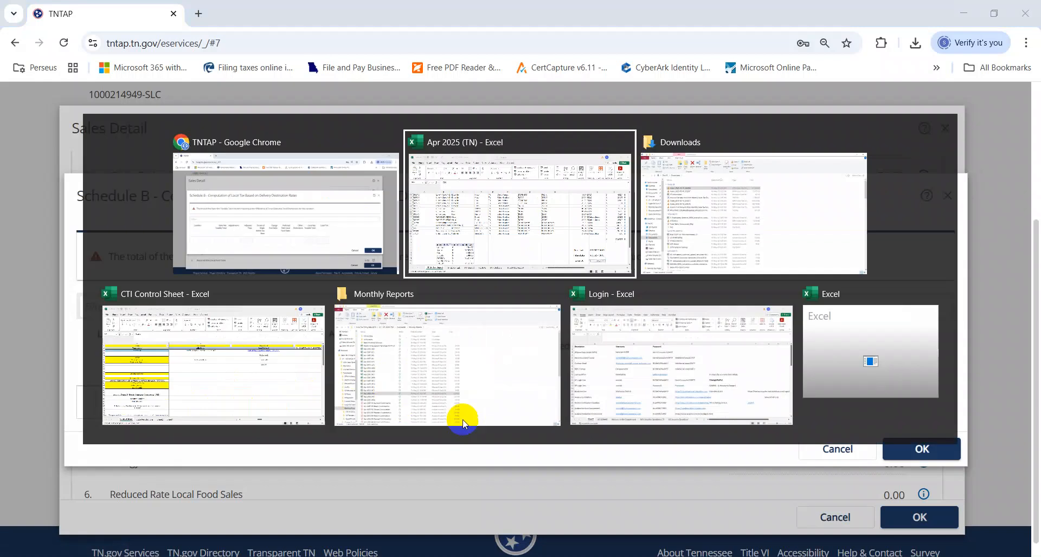
{"action": "key", "text": "ctrl+Left"}
{"action": "key", "text": "ctrl+Left"}
{"action": "key", "text": "ctrl+Left"}
{"action": "key", "text": "ctrl+Left"}
{"action": "key", "text": "ctrl+Right"}
{"action": "key", "text": "ctrl+Down"}
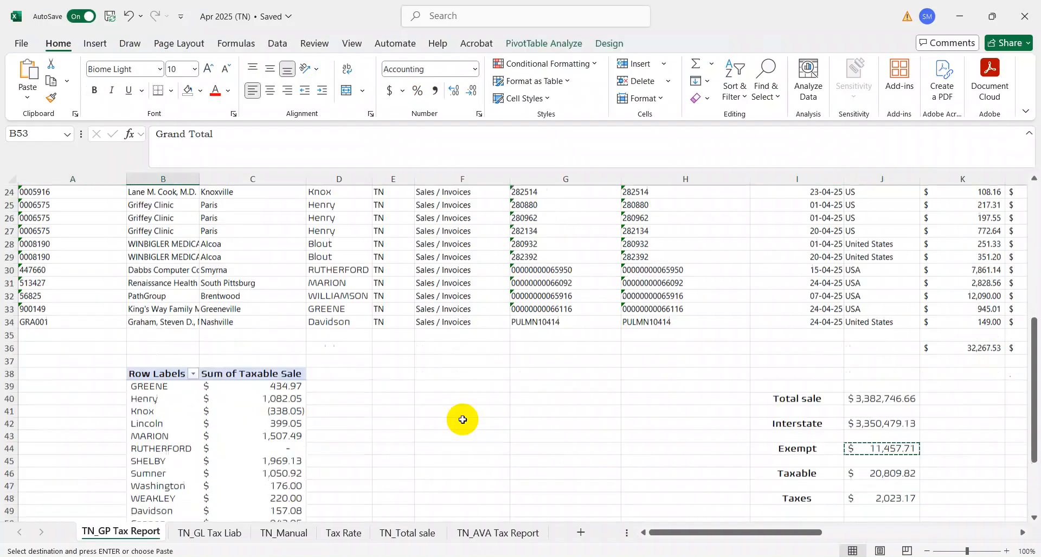
{"action": "key", "text": "ctrl+Up"}
{"action": "key", "text": "ctrl+Up"}
{"action": "key", "text": "ctrl+Up"}
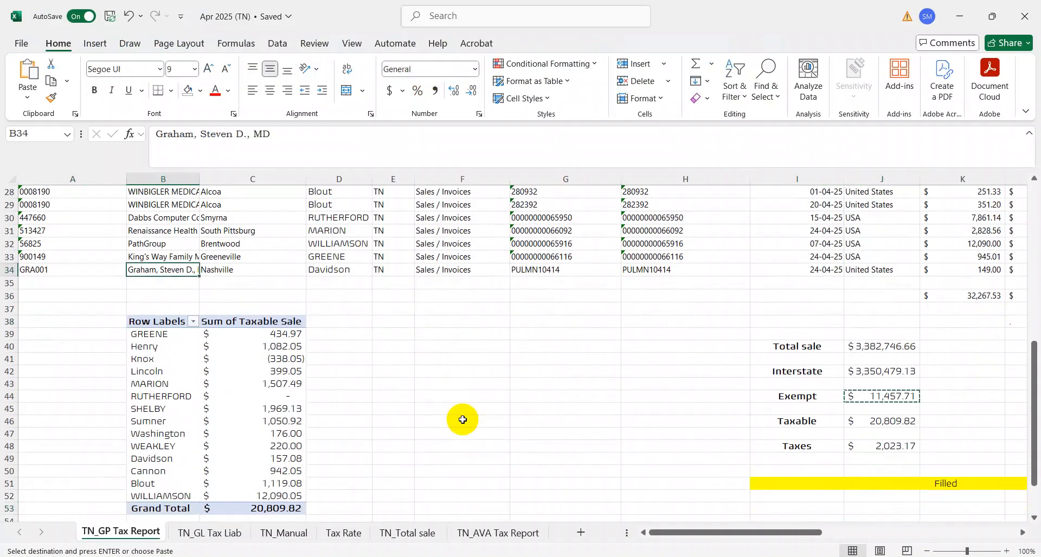
Review the counties in the filter list of the County column without applying a filter.
{"action": "key", "text": "Right"}
{"action": "key", "text": "Right"}
{"action": "key", "text": "alt+Down"}
{"action": "key", "text": "Down"}
{"action": "key", "text": "Down"}
{"action": "key", "text": "Down"}
{"action": "key", "text": "Down"}
{"action": "key", "text": "Down"}
{"action": "key", "text": "Down"}
{"action": "key", "text": "Down"}
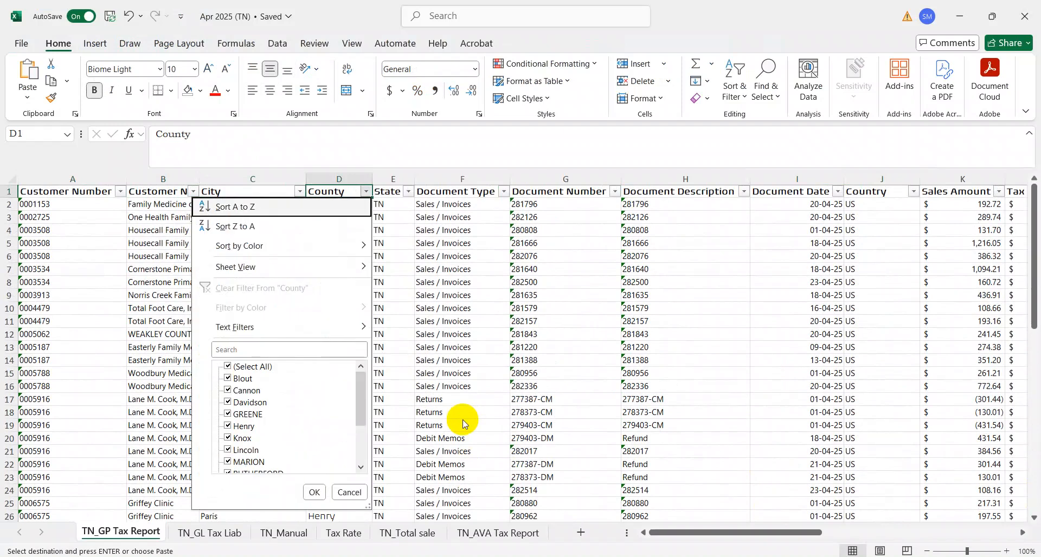
{"action": "key", "text": "Up"}
{"action": "key", "text": "Down"}
{"action": "key", "text": "Escape"}
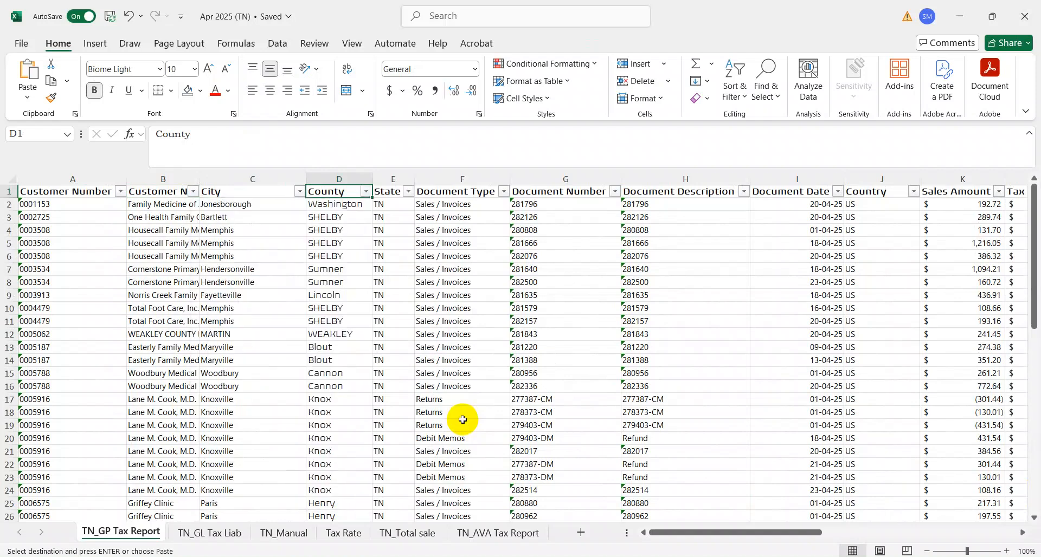
Review the County entries in column D, then the county row labels in the taxable sale pivot table.
{"action": "key", "text": "ctrl+Down"}
{"action": "key", "text": "Down"}
{"action": "key", "text": "Down"}
{"action": "key", "text": "Down"}
{"action": "key", "text": "Down"}
{"action": "key", "text": "Down"}
{"action": "key", "text": "Down"}
{"action": "key", "text": "Down"}
{"action": "key", "text": "Down"}
{"action": "key", "text": "Down"}
{"action": "key", "text": "Down"}
{"action": "key", "text": "Down"}
{"action": "key", "text": "Down"}
{"action": "key", "text": "Down"}
{"action": "key", "text": "Down"}
{"action": "key", "text": "Down"}
{"action": "key", "text": "Down"}
{"action": "key", "text": "Down"}
{"action": "key", "text": "Down"}
{"action": "key", "text": "Down"}
{"action": "key", "text": "Down"}
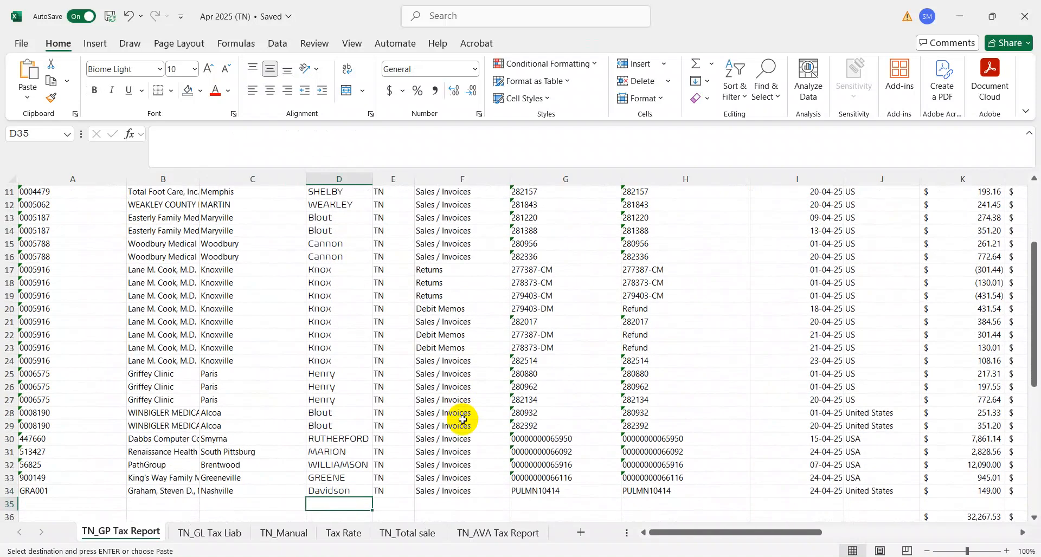
{"action": "key", "text": "Left"}
{"action": "key", "text": "Left"}
{"action": "key", "text": "Up"}
{"action": "key", "text": "Up"}
{"action": "key", "text": "Up"}
{"action": "key", "text": "Up"}
{"action": "key", "text": "Up"}
{"action": "key", "text": "Up"}
{"action": "key", "text": "Up"}
{"action": "key", "text": "Up"}
{"action": "key", "text": "Up"}
{"action": "key", "text": "Up"}
{"action": "key", "text": "Up"}
{"action": "key", "text": "Up"}
{"action": "key", "text": "Up"}
{"action": "key", "text": "Up"}
{"action": "key", "text": "Up"}
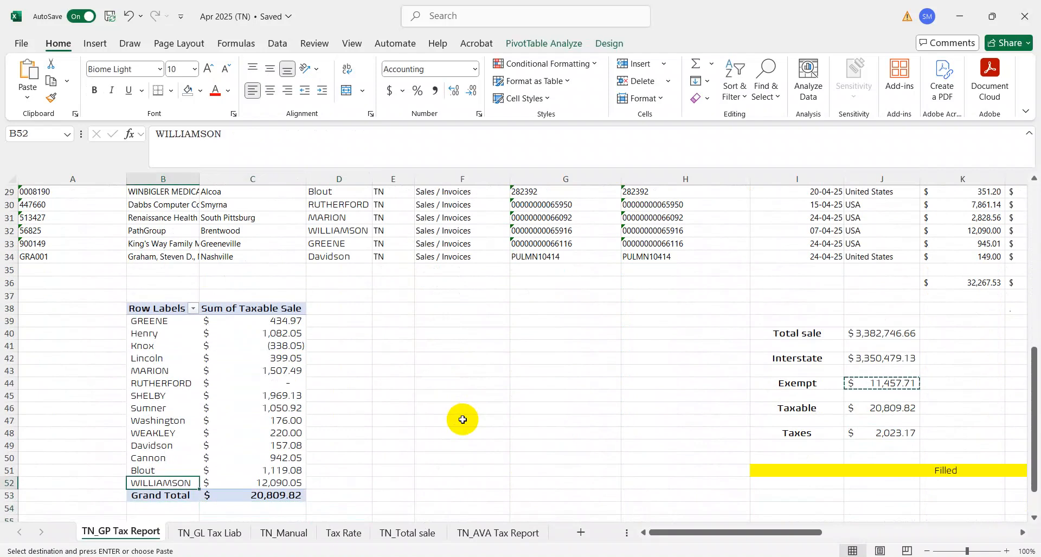
Add Greene County - 3000 to Schedule B with its taxable sale of $434.97 from the pivot table as State Net Taxable Total.
{"action": "key", "text": "Up"}
{"action": "key", "text": "Down"}
{"action": "key", "text": "Right"}
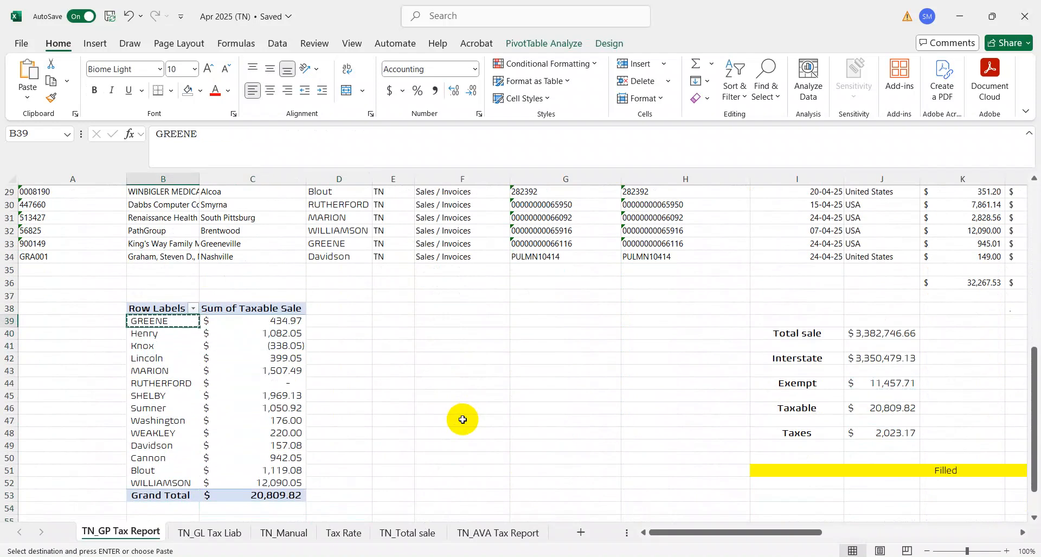
{"action": "key", "text": "alt+Tab"}
{"action": "left_click", "coordinate": [136, 404]}
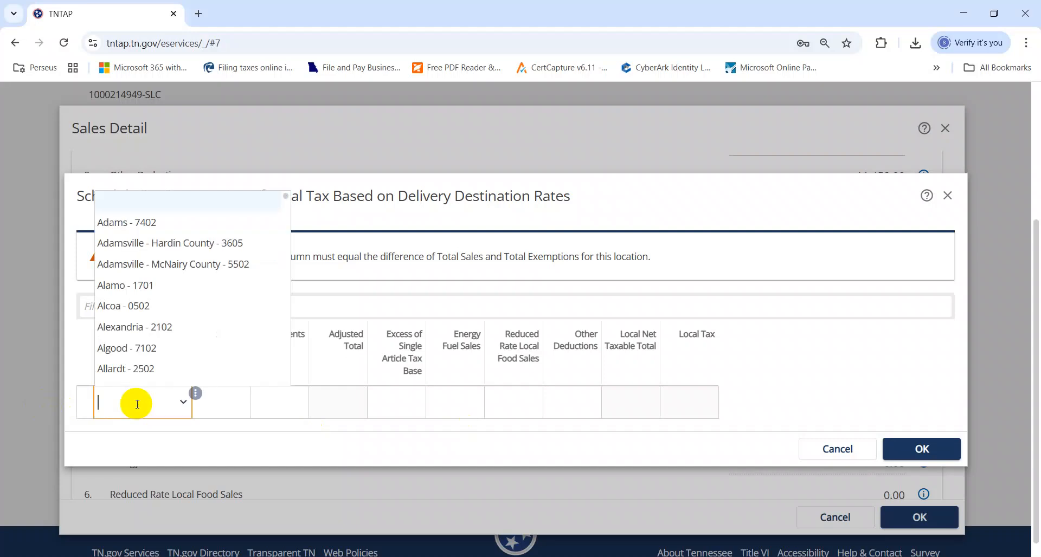
{"action": "type", "text": "GREENE"}
{"action": "key", "text": "Tab"}
{"action": "key", "text": "alt+Tab"}
{"action": "key", "text": "Right"}
{"action": "key", "text": "alt+Tab"}
{"action": "type", "text": "$434.97"}
{"action": "key", "text": "Tab"}
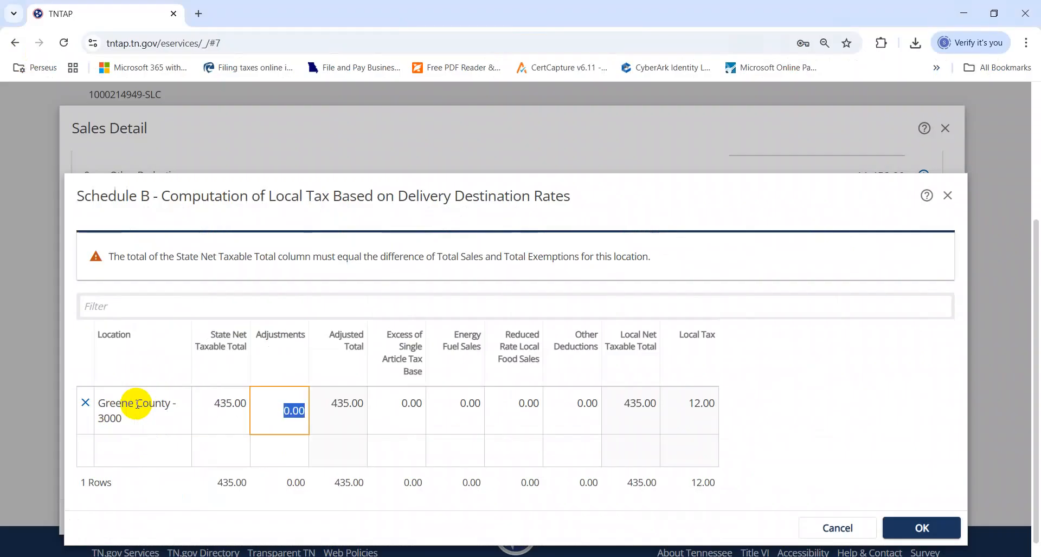
Add Henry County - 4000 to Schedule B with its taxable sale of $1,082.05 from the pivot table as State Net Taxable Total.
{"action": "key", "text": "alt+Tab"}
{"action": "key", "text": "Left"}
{"action": "key", "text": "Down"}
{"action": "key", "text": "ctrl+c"}
{"action": "key", "text": "alt+Tab"}
{"action": "left_click", "coordinate": [152, 437]}
{"action": "key", "text": "ctrl+v"}
{"action": "key", "text": "Down"}
{"action": "key", "text": "Tab"}
{"action": "key", "text": "alt+Tab"}
{"action": "key", "text": "Right"}
{"action": "key", "text": "ctrl+c"}
{"action": "key", "text": "alt+Tab"}
{"action": "key", "text": "ctrl+v"}
{"action": "key", "text": "Tab"}
Find the next county in the Excel pivot table and enter Knox County - 4700 as a new Schedule B location.
{"action": "key", "text": "alt+Tab"}
{"action": "key", "text": "Left"}
{"action": "key", "text": "Down"}
{"action": "key", "text": "alt+Tab"}
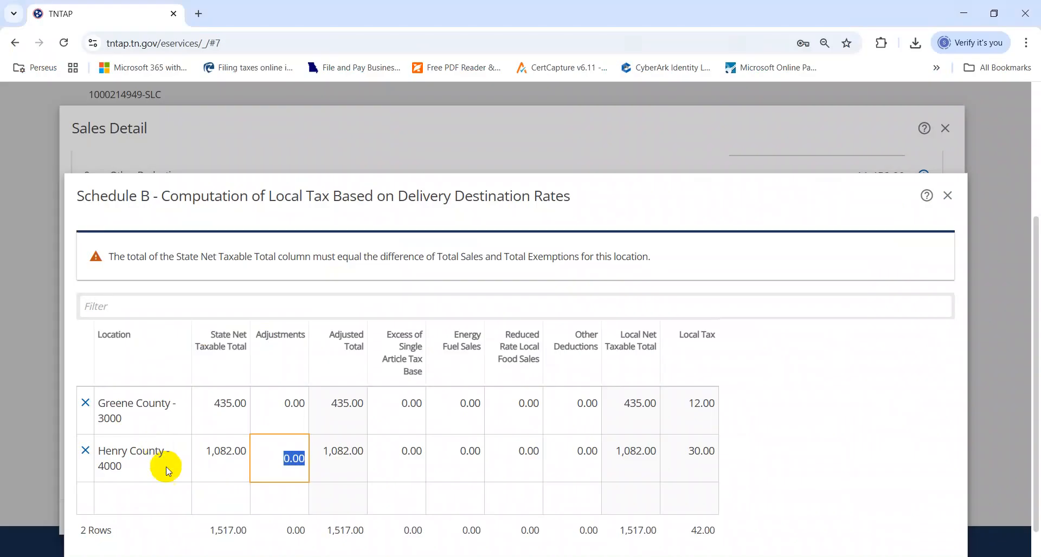
{"action": "left_click", "coordinate": [162, 495]}
{"action": "type", "text": "Knox"}
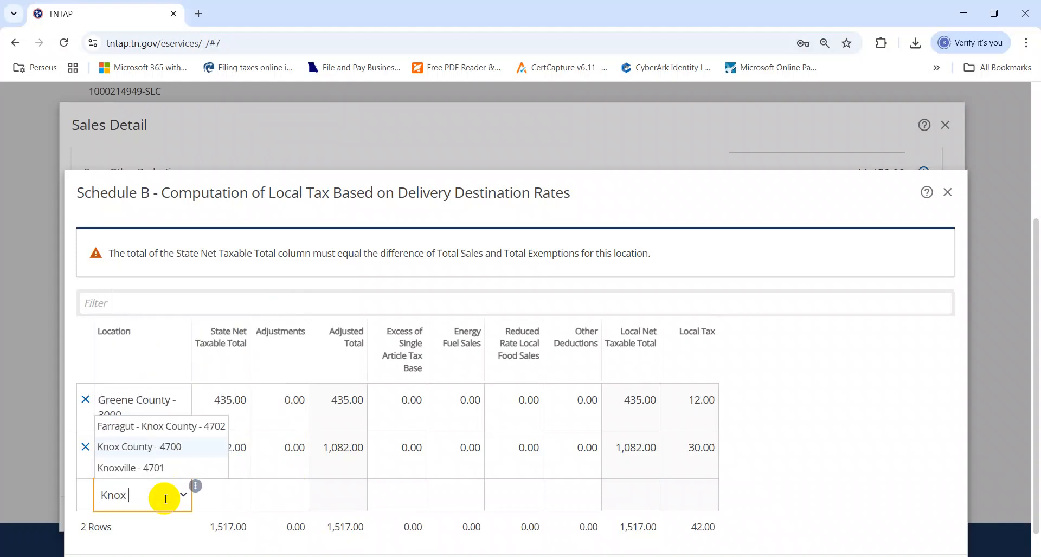
{"action": "key", "text": "Tab"}
Copy Knox's taxable sale of -$338.05 from the Excel pivot table into Knox County's State Net Taxable Total.
{"action": "key", "text": "alt+Tab"}
{"action": "key", "text": "Right"}
{"action": "key", "text": "ctrl+c"}
{"action": "key", "text": "alt+Tab"}
{"action": "key", "text": "ctrl+v"}
{"action": "key", "text": "Tab"}
Add Lincoln County - 5200 to Schedule B with its taxable sale of $399.05 from the pivot table as State Net Taxable Total.
{"action": "left_click_drag", "start_coordinate": [974, 373], "coordinate": [974, 433]}
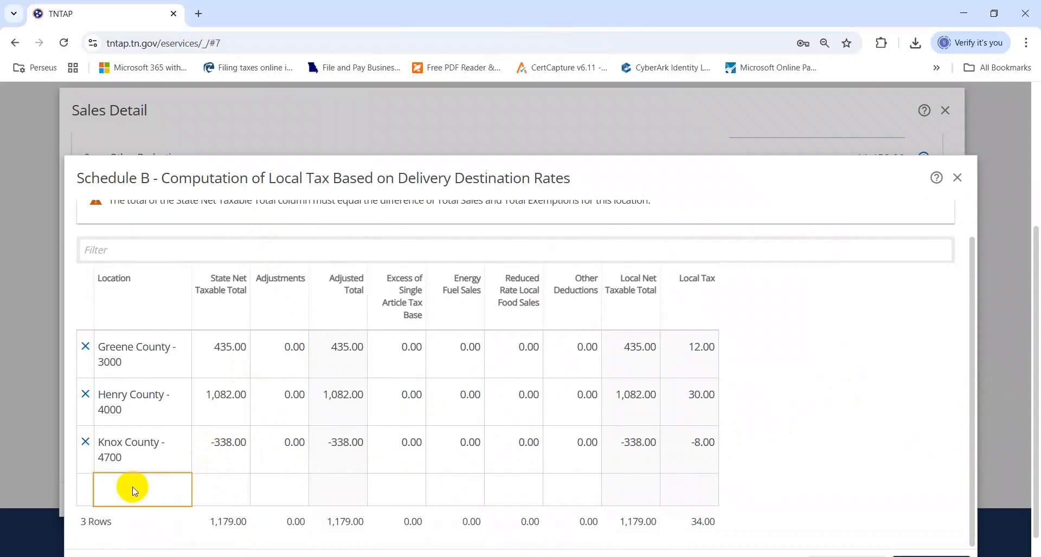
{"action": "key", "text": "alt+Tab"}
{"action": "key", "text": "Down"}
{"action": "key", "text": "alt+Tab"}
{"action": "type", "text": "Lincoln"}
{"action": "key", "text": "Return"}
{"action": "key", "text": "alt+Tab"}
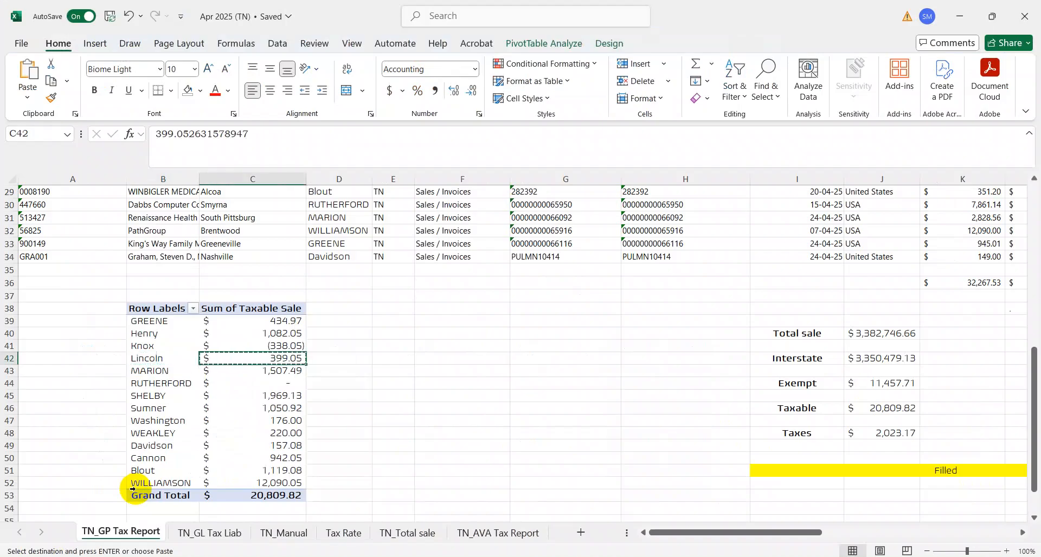
{"action": "key", "text": "alt+Tab"}
{"action": "key", "text": "ctrl+v"}
Copy the county name MARION from the Excel pivot table and add Marion County - 5800 as a Schedule B location.
{"action": "key", "text": "alt+Tab"}
{"action": "key", "text": "Down"}
{"action": "key", "text": "Left"}
{"action": "key", "text": "ctrl+c"}
{"action": "key", "text": "alt+Tab"}
{"action": "left_click", "coordinate": [148, 519]}
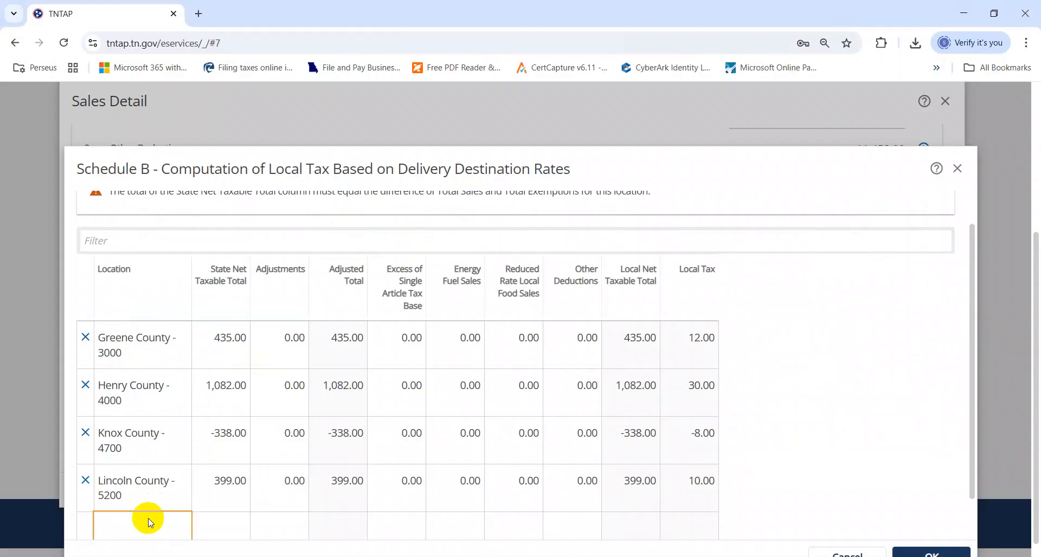
{"action": "left_click", "coordinate": [126, 485]}
{"action": "type", "text": "MARION"}
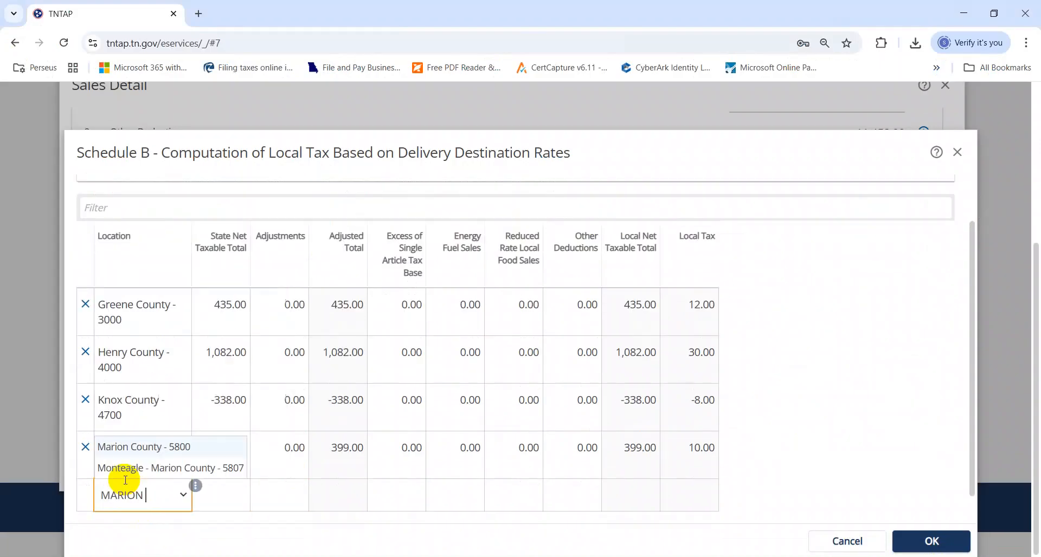
{"action": "key", "text": "Tab"}
Copy Marion's taxable sale of $1,507.49 from the Excel pivot table into Marion County's State Net Taxable Total.
{"action": "key", "text": "alt+Tab"}
{"action": "key", "text": "Right"}
{"action": "key", "text": "ctrl+c"}
{"action": "key", "text": "alt+Tab"}
{"action": "key", "text": "ctrl+v"}
{"action": "key", "text": "Tab"}
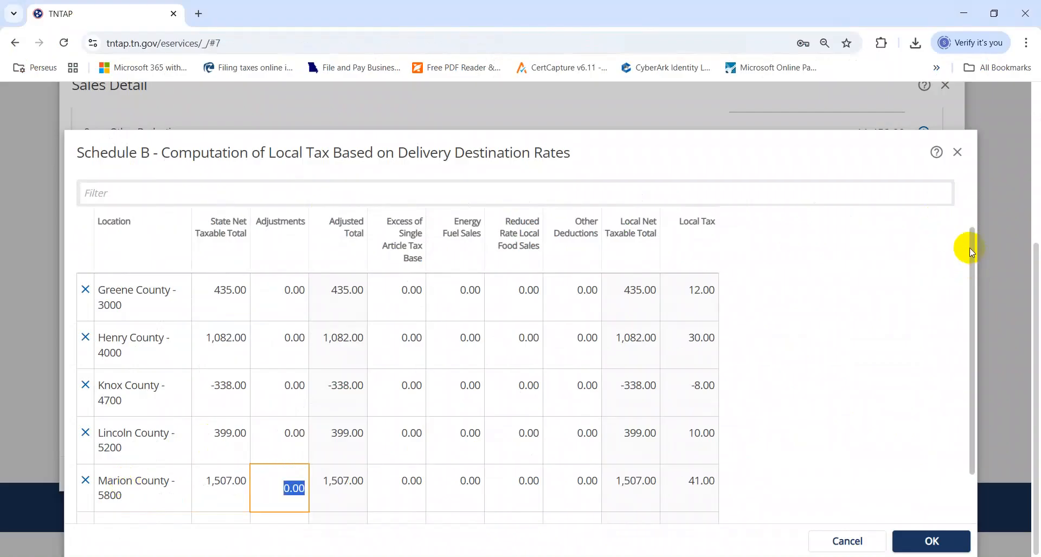
Skip Rutherford, copy SHELBY from the Excel pivot table, and add Shelby County - 7900 as the next Schedule B location.
{"action": "left_click_drag", "start_coordinate": [615, 145], "coordinate": [606, 107]}
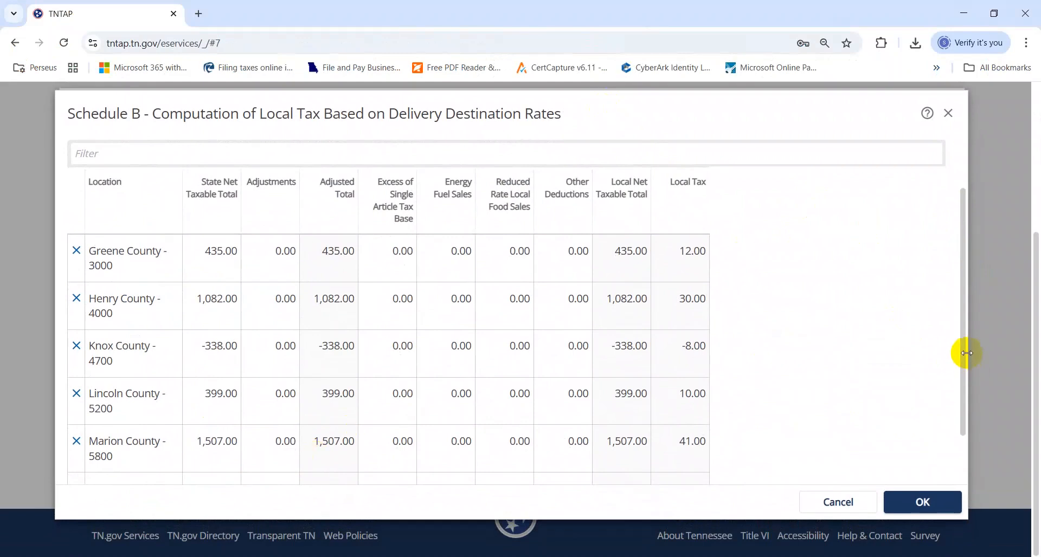
{"action": "scroll", "coordinate": [965, 349], "scroll_direction": "down", "scroll_amount": 3}
{"action": "left_click", "coordinate": [144, 421]}
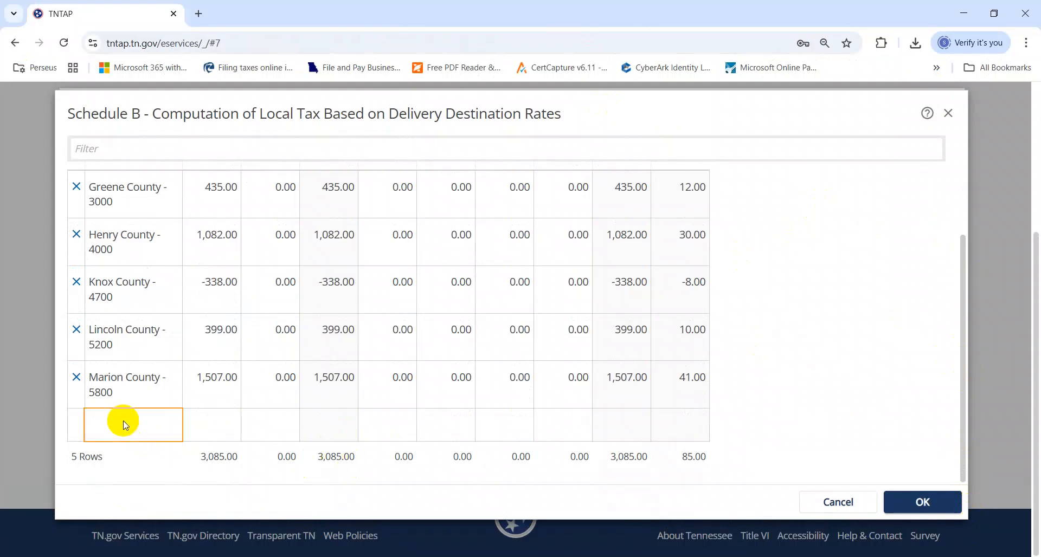
{"action": "key", "text": "alt+Tab"}
{"action": "key", "text": "Down"}
{"action": "key", "text": "Down"}
{"action": "key", "text": "Left"}
{"action": "key", "text": "ctrl+c"}
{"action": "key", "text": "alt+Tab"}
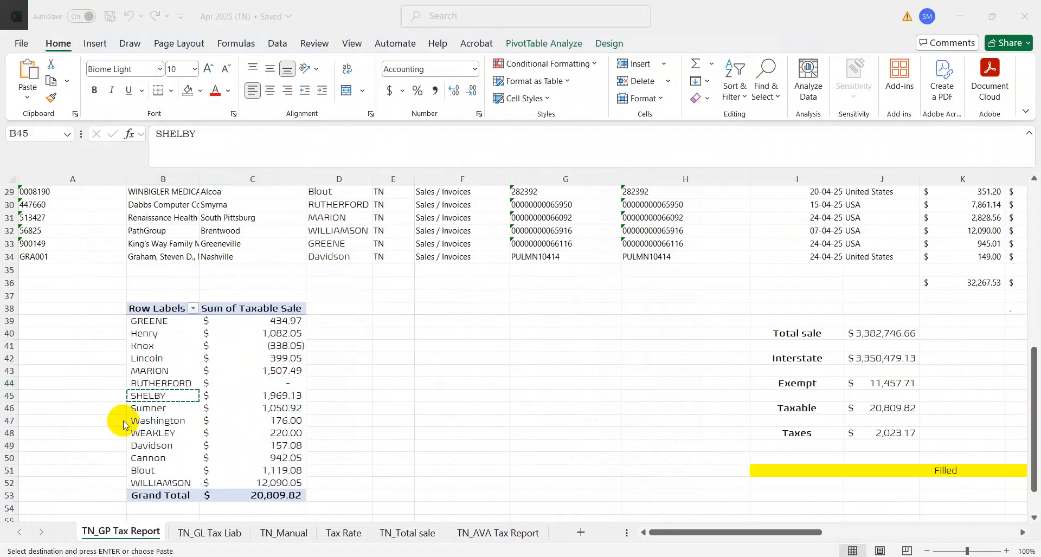
{"action": "key", "text": "ctrl+v"}
{"action": "key", "text": "Return"}
Copy Shelby's taxable sale of $1,969.13 from the Excel pivot table into Shelby County's State Net Taxable Total.
{"action": "key", "text": "alt+Tab"}
{"action": "key", "text": "Right"}
{"action": "key", "text": "ctrl+c"}
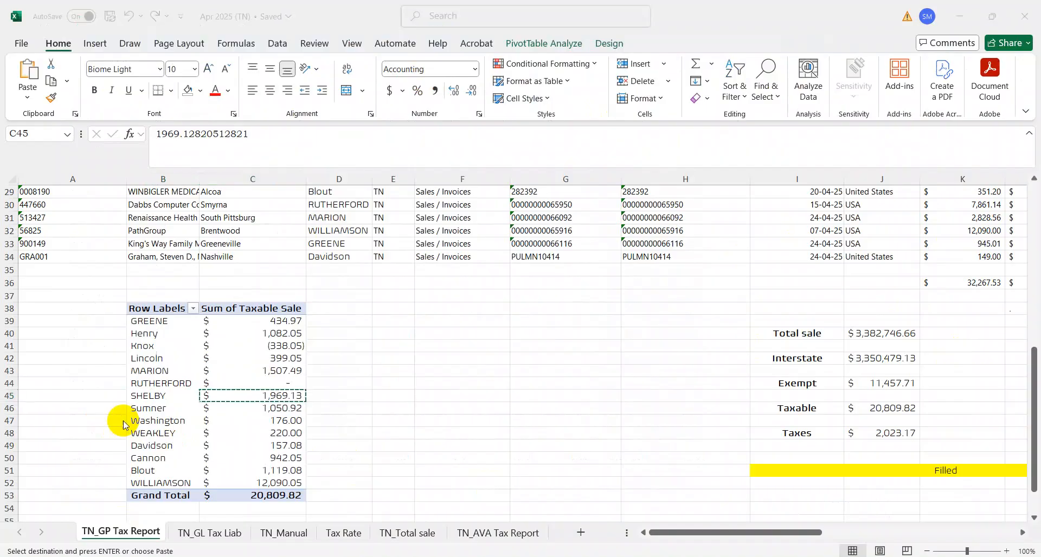
{"action": "key", "text": "alt+Tab"}
{"action": "key", "text": "Tab"}
{"action": "key", "text": "ctrl+v"}
{"action": "key", "text": "Tab"}
Copy the county name Sumner from the Excel pivot table and add Sumner County - 8300 as a Schedule B location.
{"action": "key", "text": "alt+Tab"}
{"action": "key", "text": "Down"}
{"action": "key", "text": "Left"}
{"action": "key", "text": "ctrl+c"}
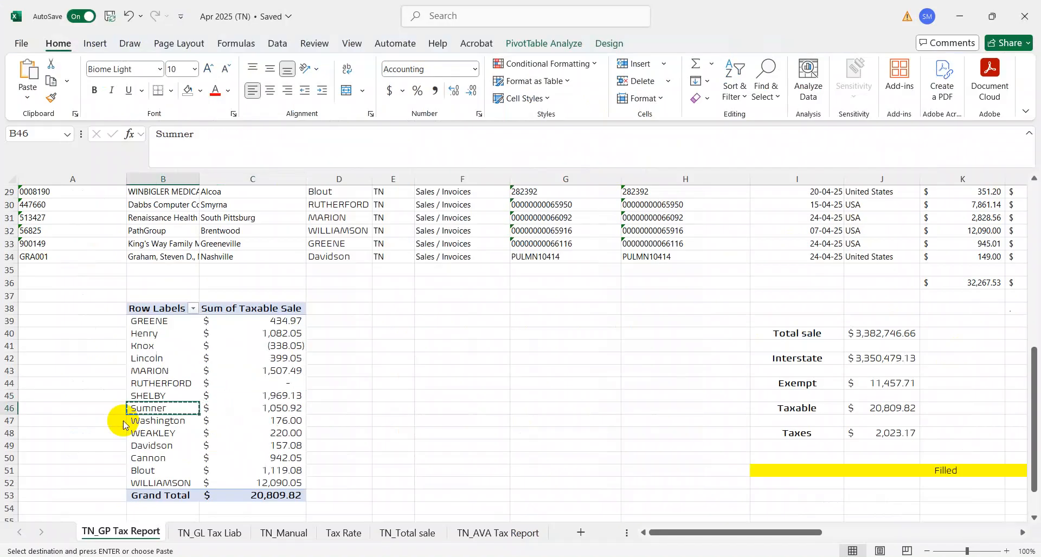
{"action": "key", "text": "alt+Tab"}
{"action": "left_click", "coordinate": [135, 458]}
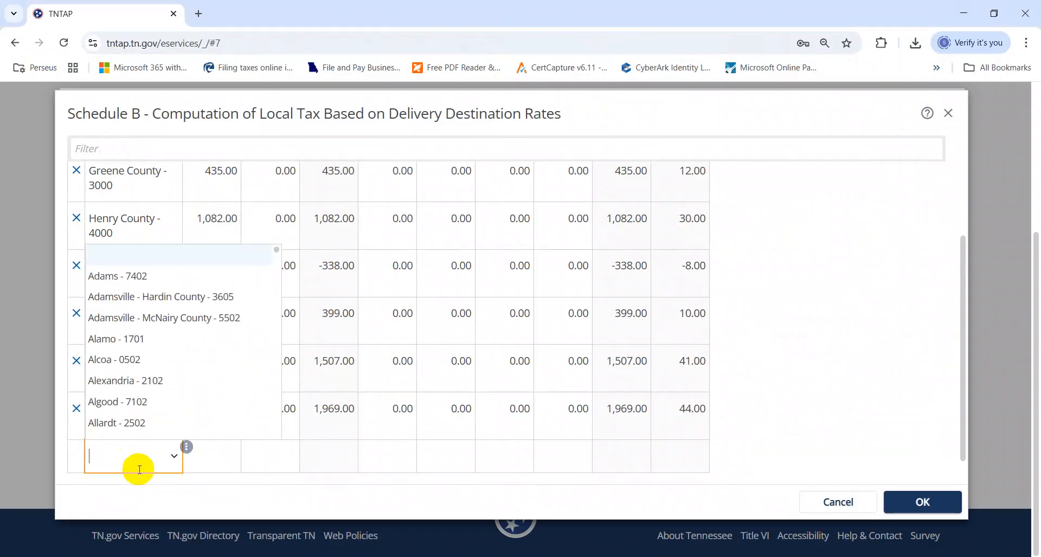
{"action": "key", "text": "ctrl+v"}
{"action": "key", "text": "Return"}
Copy Sumner's taxable sale of $1,050.92 from the Excel pivot table into Sumner County's State Net Taxable Total.
{"action": "key", "text": "alt+Tab"}
{"action": "key", "text": "Right"}
{"action": "key", "text": "ctrl+c"}
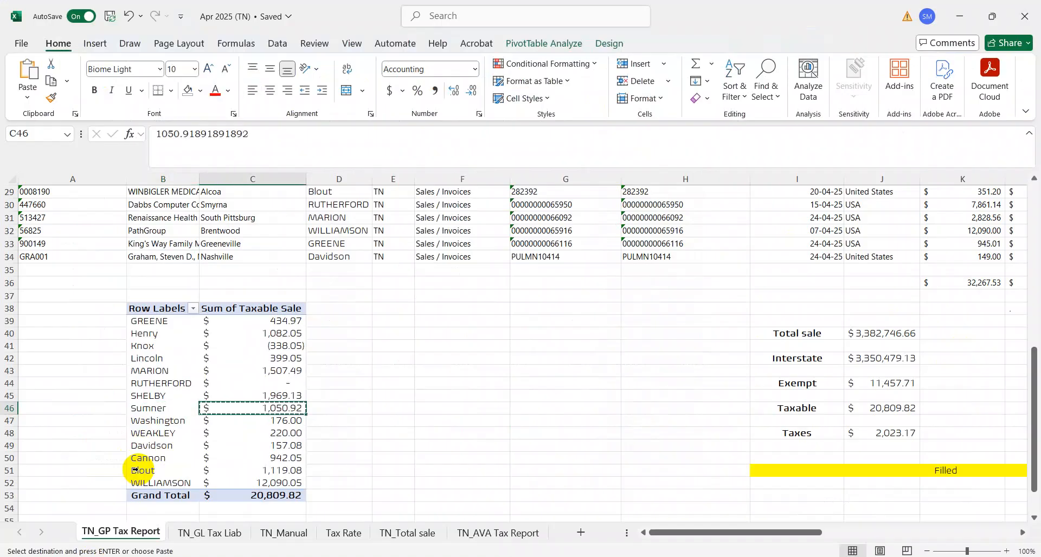
{"action": "key", "text": "alt+Tab"}
{"action": "key", "text": "Tab"}
{"action": "key", "text": "ctrl+v"}
{"action": "key", "text": "Tab"}
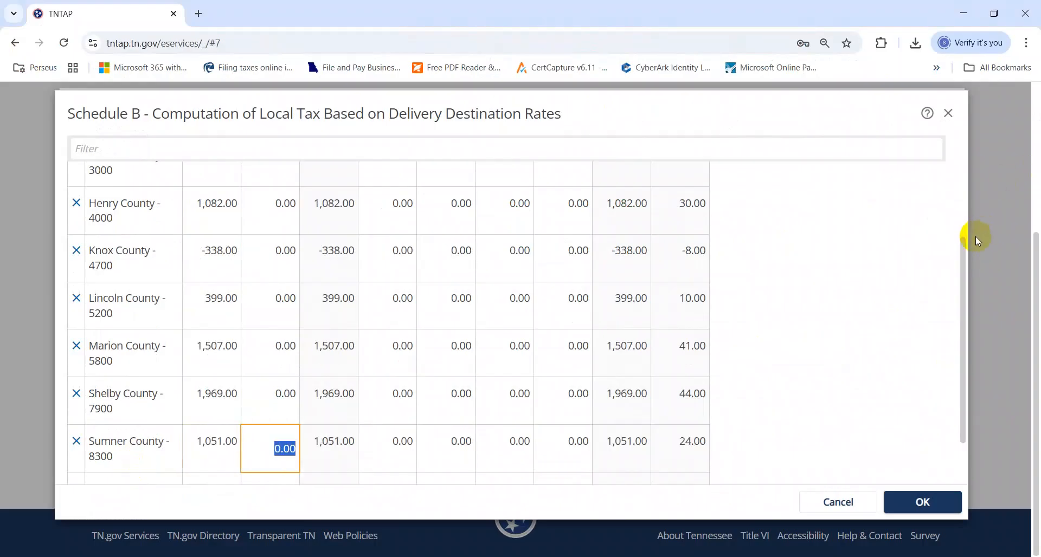
Copy the county name Washington from the Excel pivot table and add Washington County - 9000 as a Schedule B location.
{"action": "left_click_drag", "start_coordinate": [963, 242], "coordinate": [953, 353]}
{"action": "key", "text": "alt+Tab"}
{"action": "key", "text": "Down"}
{"action": "key", "text": "Left"}
{"action": "key", "text": "alt+Tab"}
{"action": "left_click", "coordinate": [151, 429]}
{"action": "key", "text": "ctrl+v"}
{"action": "key", "text": "Tab"}
Copy Washington's taxable sale of $176.00 from the Excel pivot table into Washington County's State Net Taxable Total.
{"action": "key", "text": "alt+Tab"}
{"action": "key", "text": "Right"}
{"action": "key", "text": "ctrl+c"}
{"action": "key", "text": "alt+Tab"}
{"action": "key", "text": "ctrl+v"}
{"action": "key", "text": "Tab"}
Find WEAKLEY in the Excel pivot table and add Weakley County - 9200 as the next Schedule B location.
{"action": "key", "text": "alt+Tab"}
{"action": "key", "text": "Down"}
{"action": "key", "text": "Left"}
{"action": "key", "text": "alt+Tab"}
{"action": "left_click", "coordinate": [147, 472]}
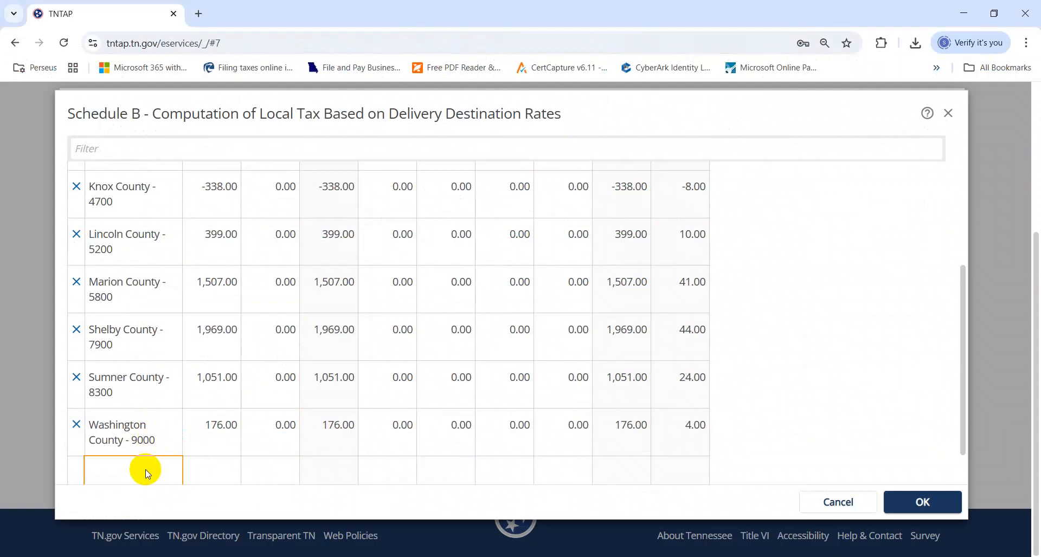
{"action": "left_click", "coordinate": [134, 465]}
{"action": "key", "text": "Tab"}
Copy Weakley's taxable sale of $220.00 from the Excel pivot table into Weakley County's State Net Taxable Total.
{"action": "key", "text": "alt+Tab"}
{"action": "key", "text": "Right"}
{"action": "key", "text": "ctrl+c"}
{"action": "key", "text": "alt+Tab"}
{"action": "key", "text": "ctrl+v"}
{"action": "key", "text": "Tab"}
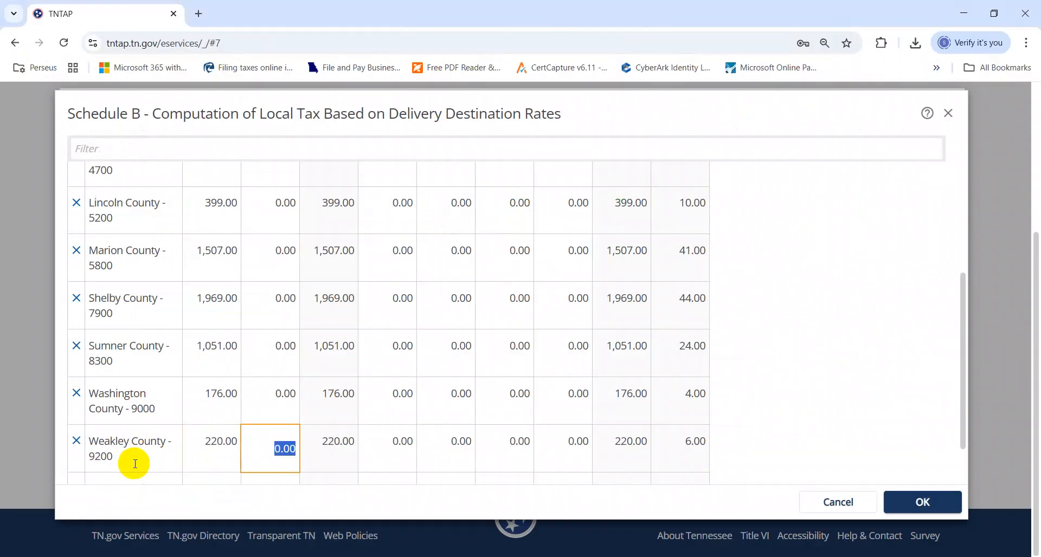
Copy the county name Davidson from the Excel pivot table and add Davidson County - 1900 as a Schedule B location.
{"action": "left_click_drag", "start_coordinate": [959, 330], "coordinate": [958, 432]}
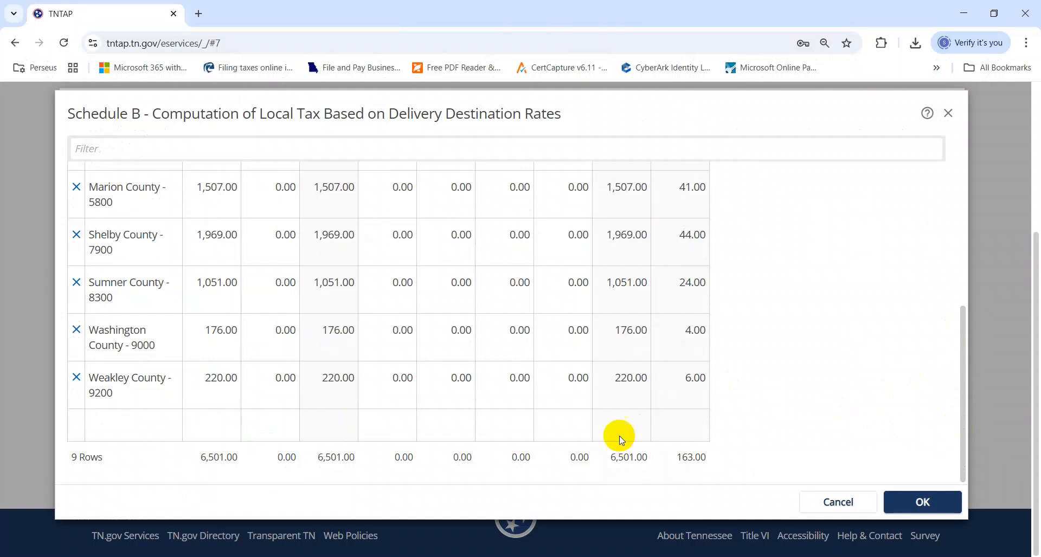
{"action": "left_click", "coordinate": [160, 429]}
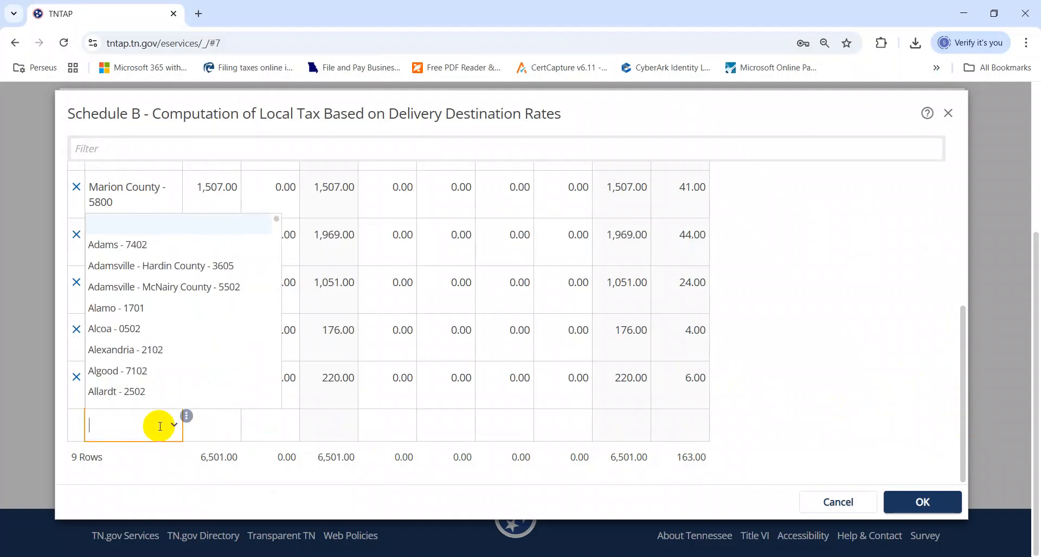
{"action": "key", "text": "alt+Tab"}
{"action": "left_click", "coordinate": [159, 425]}
{"action": "key", "text": "ctrl+c"}
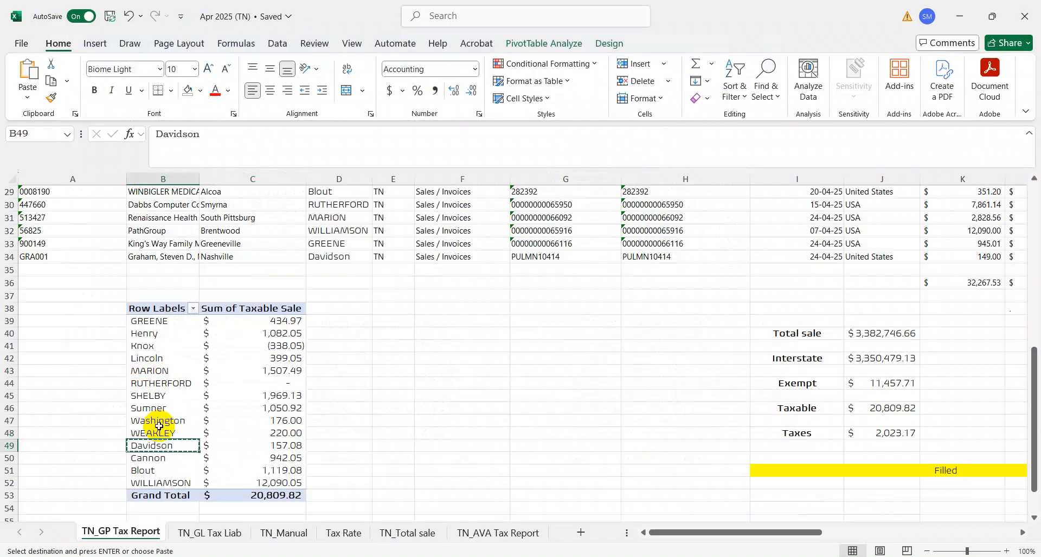
{"action": "key", "text": "alt+Tab"}
{"action": "key", "text": "ctrl+v"}
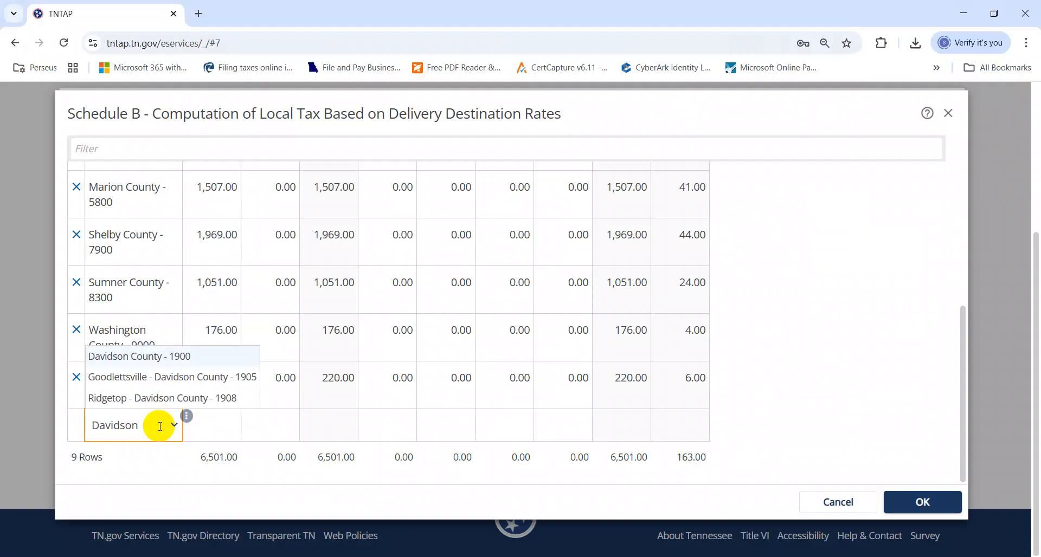
{"action": "key", "text": "Tab"}
Copy Davidson's taxable sale of $157.08 from the Excel pivot table into Davidson County's State Net Taxable Total.
{"action": "key", "text": "alt+Tab"}
{"action": "key", "text": "Right"}
{"action": "key", "text": "ctrl+c"}
{"action": "key", "text": "alt+Tab"}
{"action": "key", "text": "ctrl+v"}
Copy the county name Cannon from the Excel pivot table and add Cannon County - 0800 as a Schedule B location.
{"action": "key", "text": "alt+Tab"}
{"action": "key", "text": "Down"}
{"action": "key", "text": "Left"}
{"action": "key", "text": "ctrl+c"}
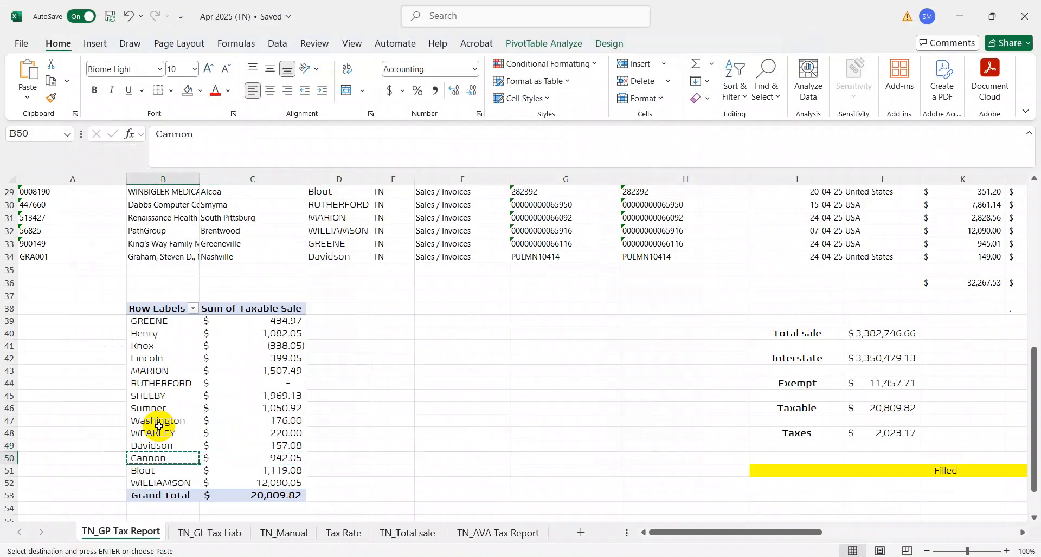
{"action": "key", "text": "alt+Tab"}
{"action": "left_click", "coordinate": [156, 467]}
{"action": "key", "text": "ctrl+v"}
{"action": "key", "text": "Tab"}
Copy Cannon's taxable sale of $942.05 from the Excel pivot table into Cannon County's State Net Taxable Total.
{"action": "key", "text": "alt+Tab"}
{"action": "key", "text": "Right"}
{"action": "key", "text": "c"}
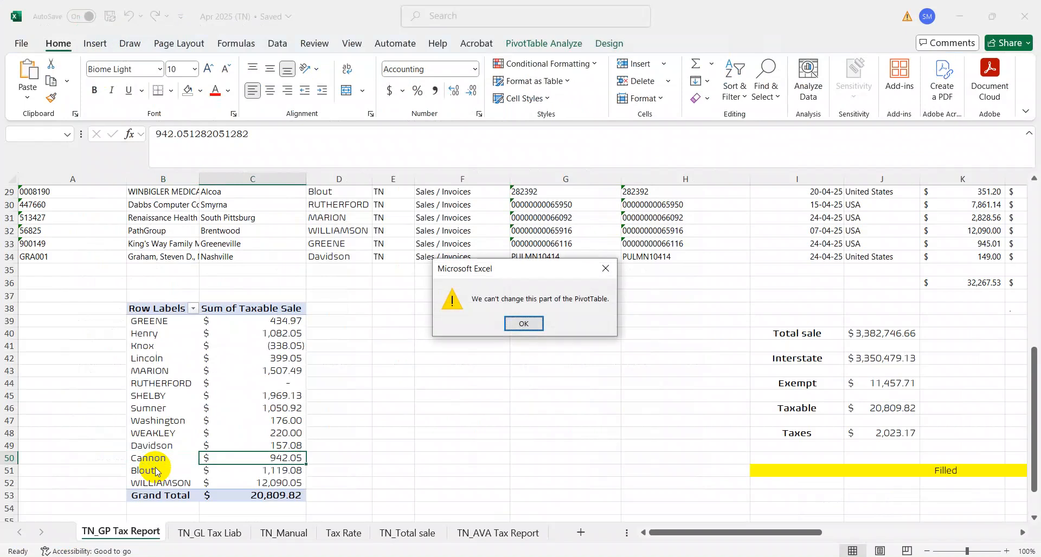
{"action": "key", "text": "Return"}
{"action": "key", "text": "ctrl+c"}
{"action": "key", "text": "alt+Tab"}
{"action": "key", "text": "ctrl+v"}
{"action": "key", "text": "Tab"}
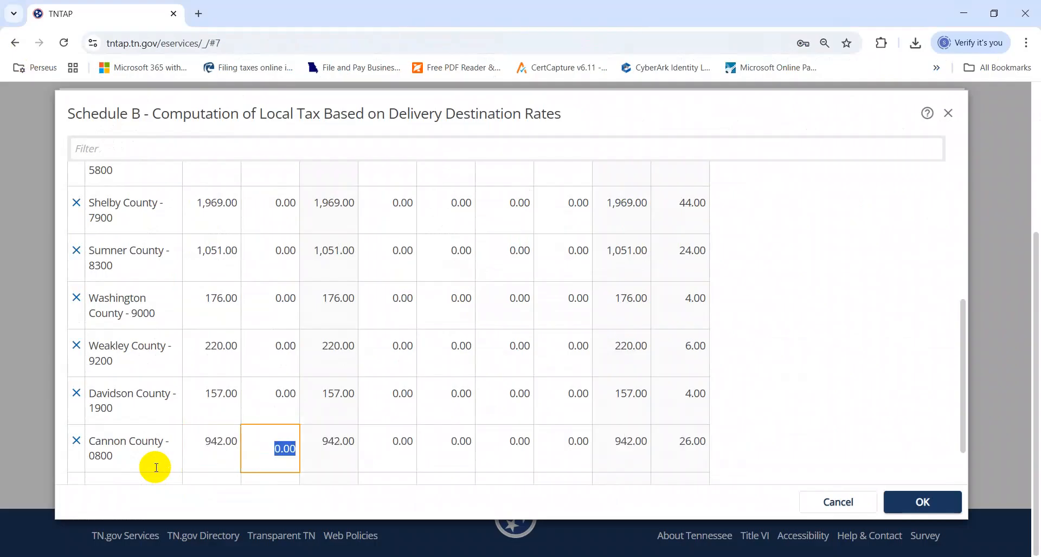
Copy the county name Blout from the Excel pivot table into the next Schedule B location and trim its spelling to find the county.
{"action": "scroll", "coordinate": [953, 379], "scroll_direction": "down", "scroll_amount": 2}
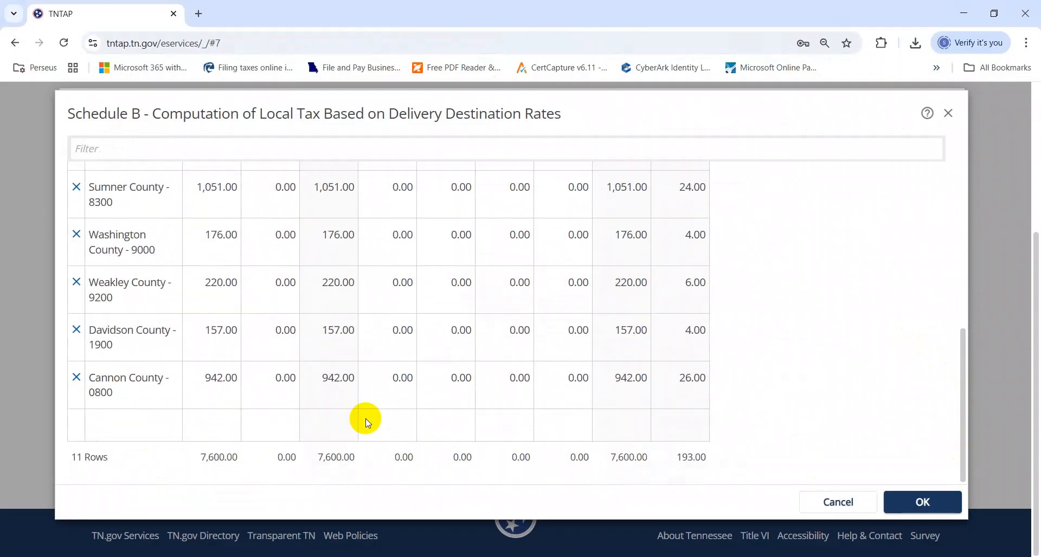
{"action": "left_click", "coordinate": [155, 431]}
{"action": "key", "text": "alt+Tab"}
{"action": "key", "text": "Down"}
{"action": "key", "text": "Left"}
{"action": "key", "text": "ctrl+c"}
{"action": "key", "text": "alt+Tab"}
{"action": "key", "text": "ctrl+v"}
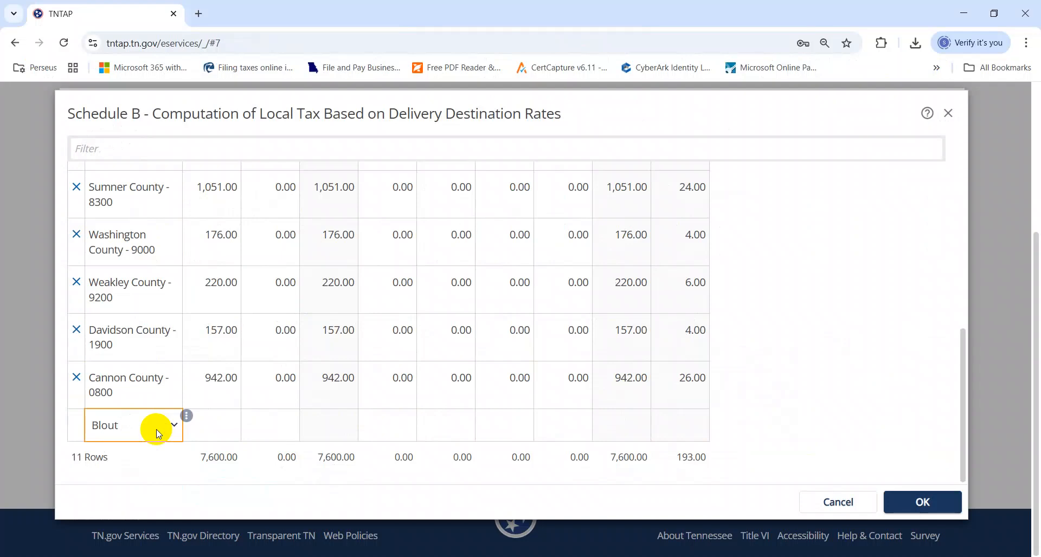
{"action": "key", "text": "BackSpace"}
{"action": "key", "text": "Tab"}
Copy Blout's taxable sale of $1,119.08 from the Excel pivot table into Blount County's State Net Taxable Total.
{"action": "key", "text": "alt+Tab"}
{"action": "key", "text": "Right"}
{"action": "key", "text": "ctrl+c"}
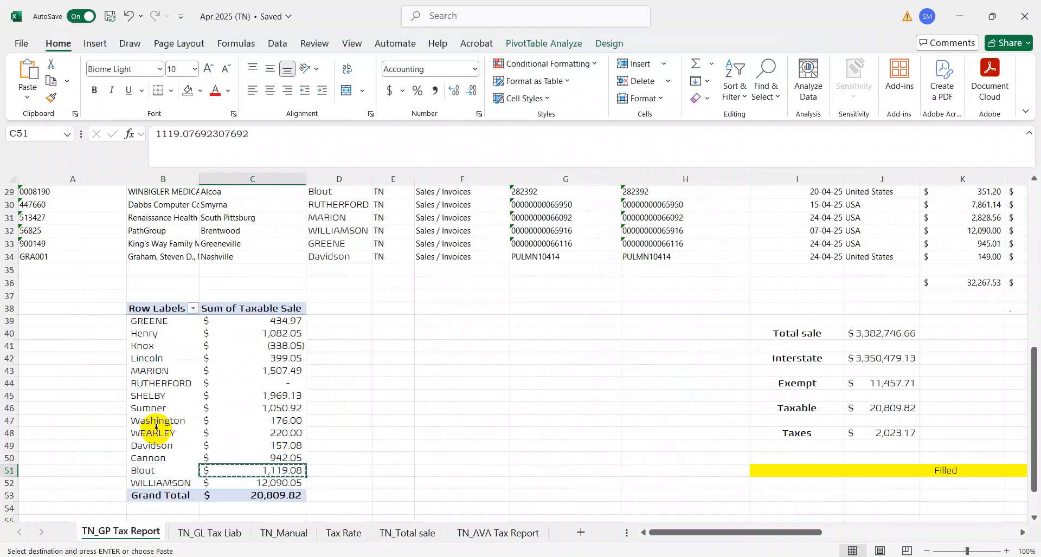
{"action": "key", "text": "alt+Tab"}
{"action": "key", "text": "ctrl+v"}
{"action": "key", "text": "Tab"}
Copy the county name WILLIAMSON from the Excel pivot table and add Williamson County - 9400 as a Schedule B location.
{"action": "key", "text": "alt+Tab"}
{"action": "key", "text": "Down"}
{"action": "key", "text": "Left"}
{"action": "key", "text": "ctrl+c"}
{"action": "key", "text": "alt+Tab"}
{"action": "left_click", "coordinate": [141, 469]}
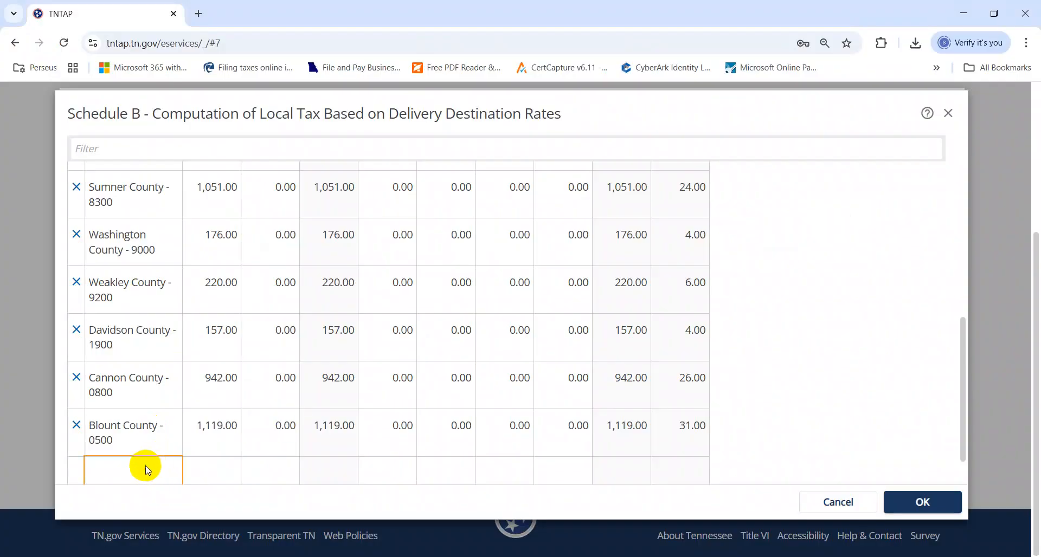
{"action": "key", "text": "ctrl+v"}
{"action": "key", "text": "Tab"}
Copy Williamson's taxable sale of $12,090.05 from the Excel pivot table into its State Net Taxable Total and accept Schedule B.
{"action": "key", "text": "alt+Tab"}
{"action": "key", "text": "Right"}
{"action": "key", "text": "ctrl+c"}
{"action": "key", "text": "alt+Tab"}
{"action": "key", "text": "ctrl+v"}
{"action": "key", "text": "Tab"}
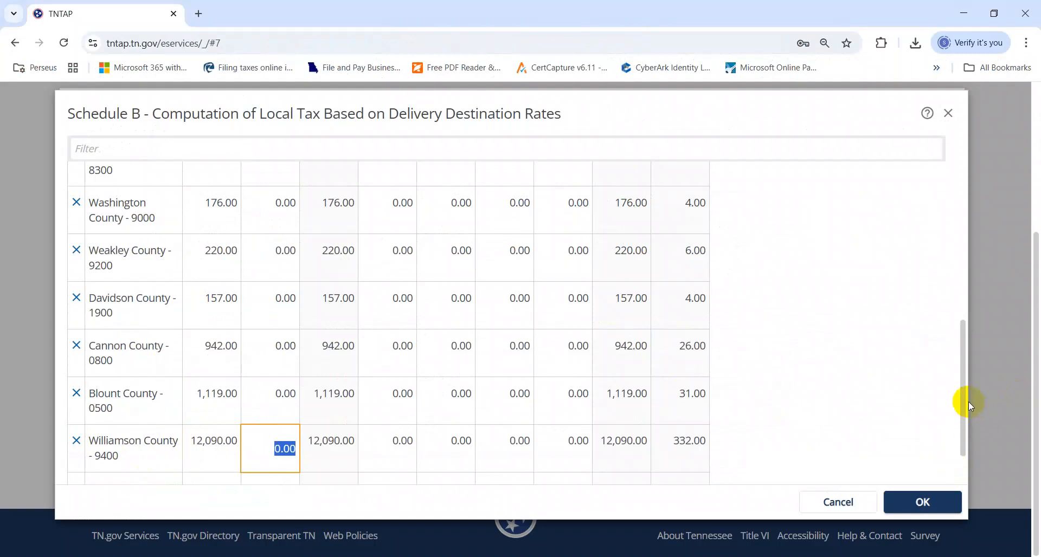
{"action": "left_click_drag", "start_coordinate": [964, 393], "coordinate": [945, 462]}
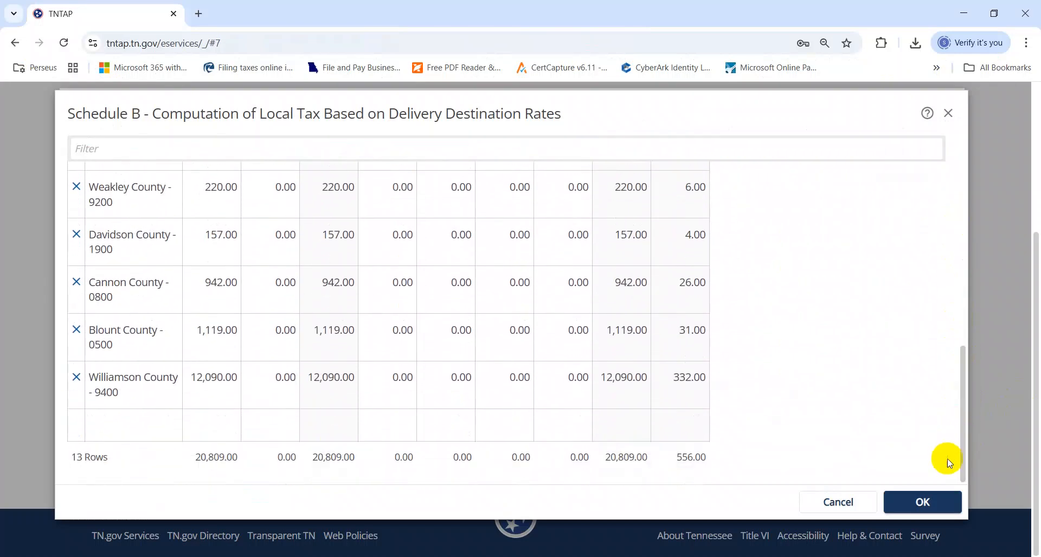
{"action": "left_click", "coordinate": [930, 491]}
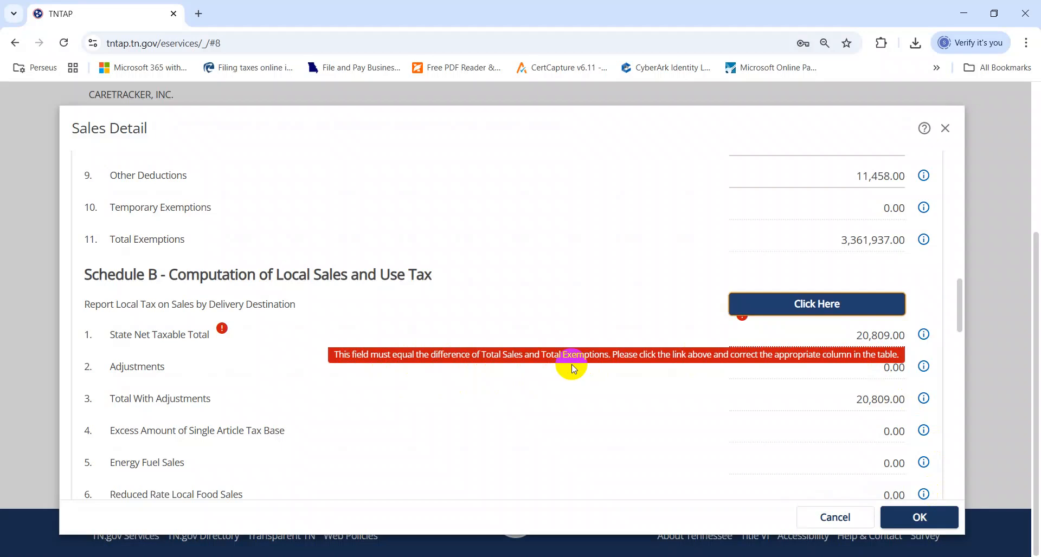
Reopen the Schedule B table, set Greene County's State Net Taxable Total to 436, and accept the schedule.
{"action": "left_click", "coordinate": [774, 307]}
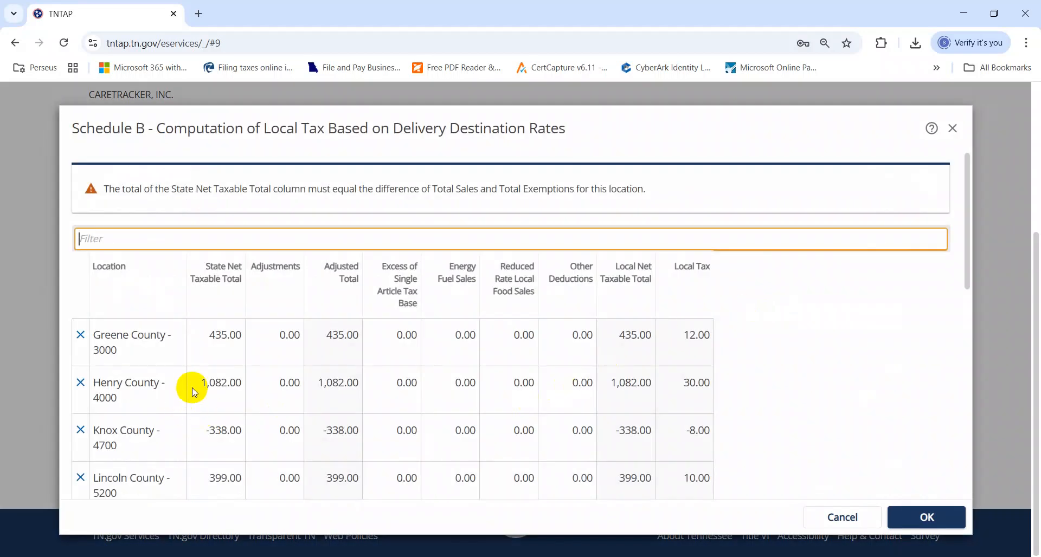
{"action": "left_click", "coordinate": [197, 353]}
{"action": "key", "text": "Right"}
{"action": "key", "text": "Left"}
{"action": "key", "text": "Left"}
{"action": "key", "text": "BackSpace"}
{"action": "type", "text": "."}
{"action": "key", "text": "Left"}
{"action": "key", "text": "BackSpace"}
{"action": "type", "text": "6"}
{"action": "key", "text": "Tab"}
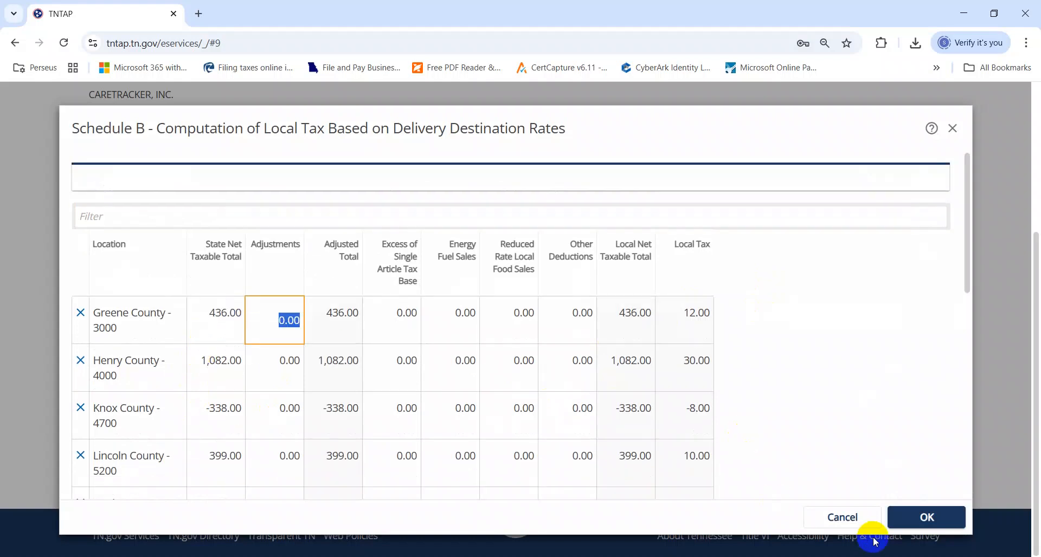
{"action": "left_click", "coordinate": [913, 518]}
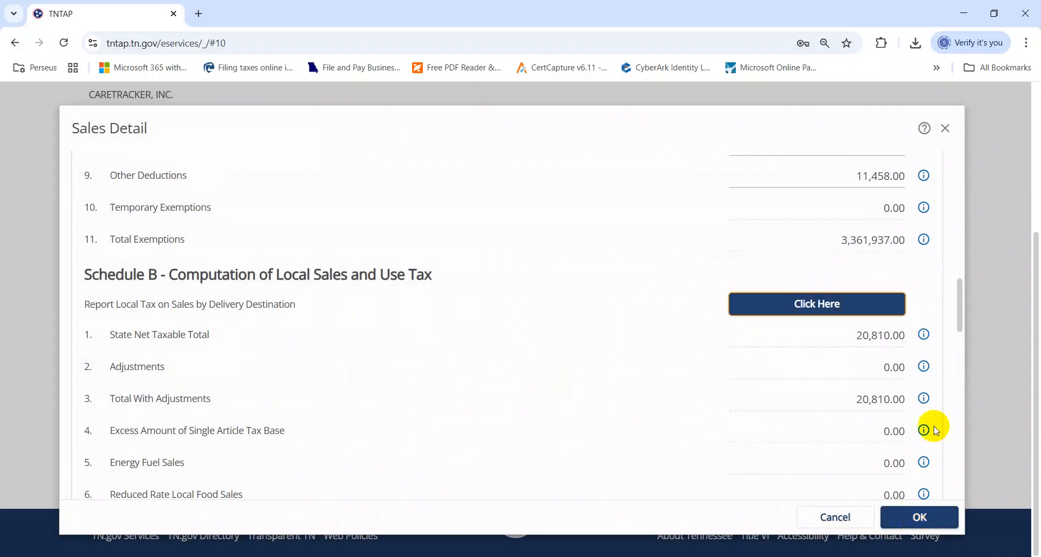
Enter the return's total tax for this location as -2014 in Excel cell L37, below the tax column total.
{"action": "left_click", "coordinate": [961, 316]}
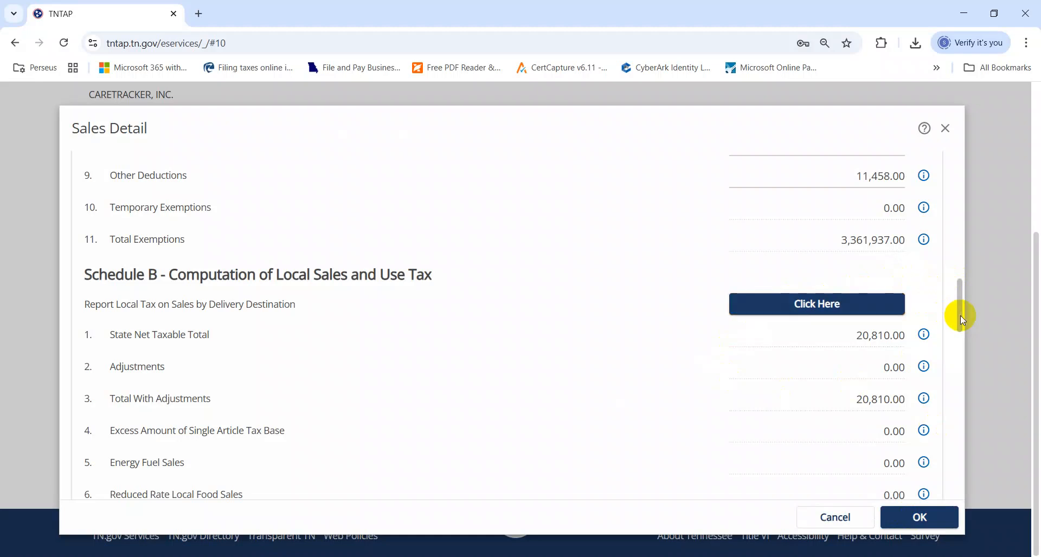
{"action": "left_click_drag", "start_coordinate": [961, 299], "coordinate": [952, 467]}
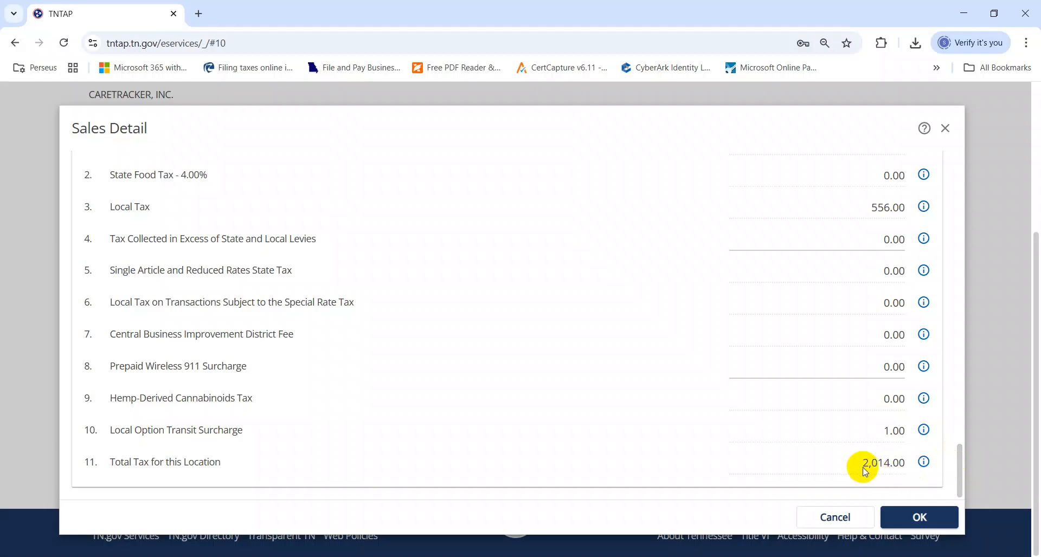
{"action": "key", "text": "alt+Tab"}
{"action": "key", "text": "Right"}
{"action": "key", "text": "Right"}
{"action": "key", "text": "Right"}
{"action": "key", "text": "Right"}
{"action": "key", "text": "Right"}
{"action": "key", "text": "Right"}
{"action": "key", "text": "Right"}
{"action": "key", "text": "Right"}
{"action": "key", "text": "Right"}
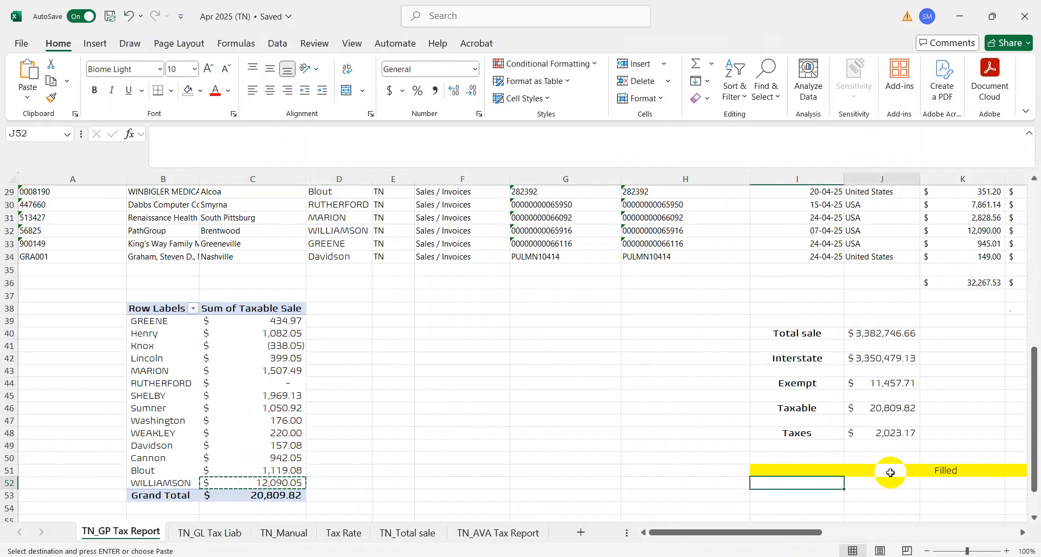
{"action": "key", "text": "Up"}
{"action": "key", "text": "Up"}
{"action": "key", "text": "Up"}
{"action": "key", "text": "Up"}
{"action": "key", "text": "Up"}
{"action": "key", "text": "Up"}
{"action": "key", "text": "Up"}
{"action": "key", "text": "Up"}
{"action": "key", "text": "Up"}
{"action": "key", "text": "Up"}
{"action": "key", "text": "Up"}
{"action": "key", "text": "Up"}
{"action": "key", "text": "Up"}
{"action": "key", "text": "Up"}
{"action": "key", "text": "Left"}
{"action": "type", "text": "-2014"}
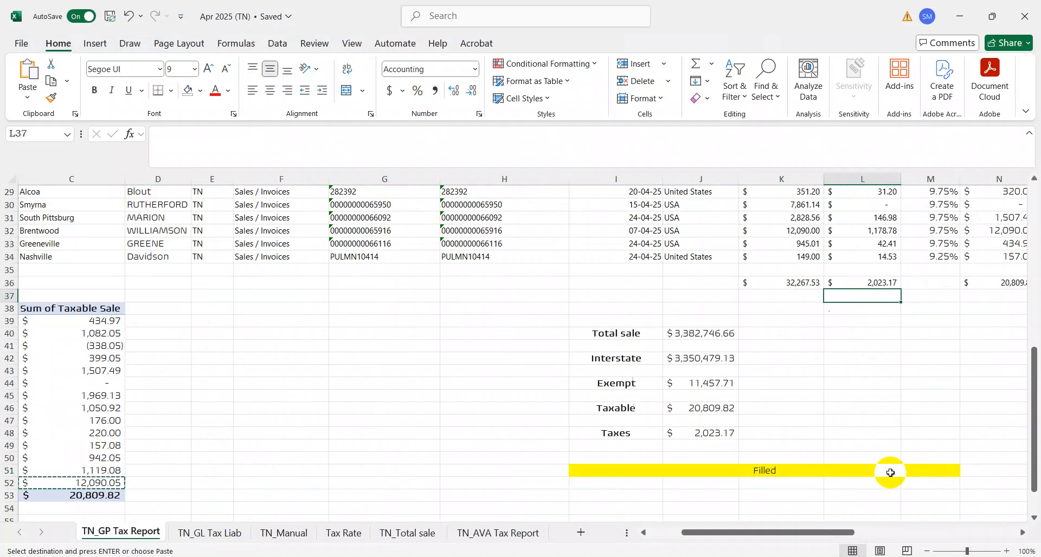
{"action": "key", "text": "Return"}
Accept the Sales Detail in TNTAP and try to advance the return past the Locations step.
{"action": "key", "text": "alt+Tab"}
{"action": "left_click", "coordinate": [915, 517]}
{"action": "left_click", "coordinate": [892, 480]}
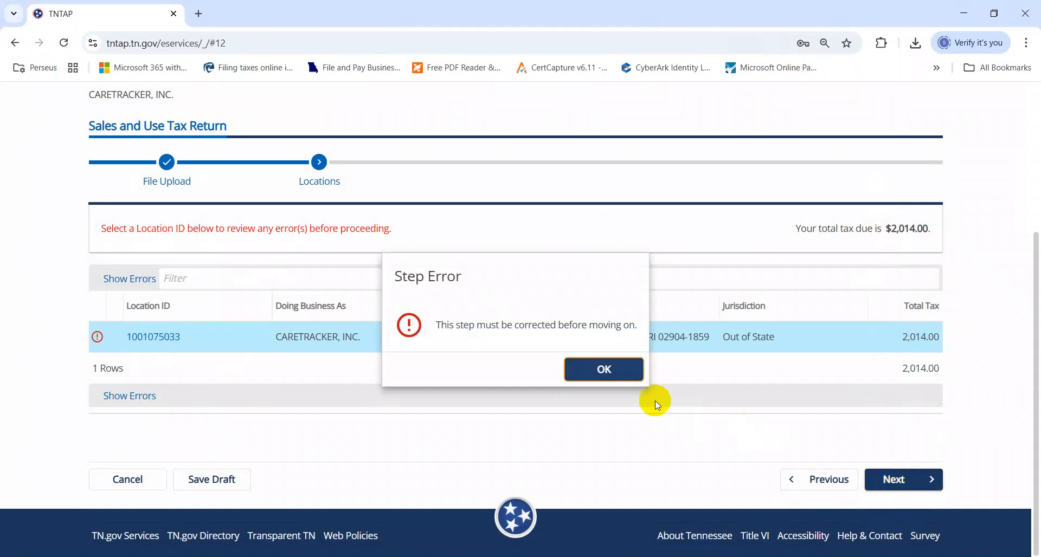
{"action": "left_click", "coordinate": [610, 377]}
Reopen the location's Sales Detail and answer No to the Schedule C and Schedule H questions.
{"action": "left_click", "coordinate": [152, 340]}
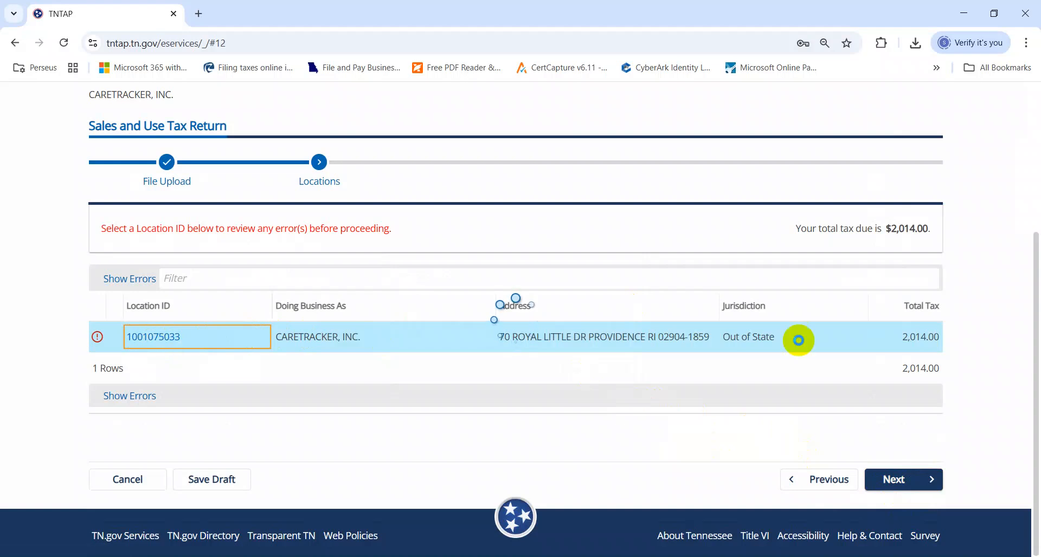
{"action": "left_click_drag", "start_coordinate": [969, 165], "coordinate": [956, 356]}
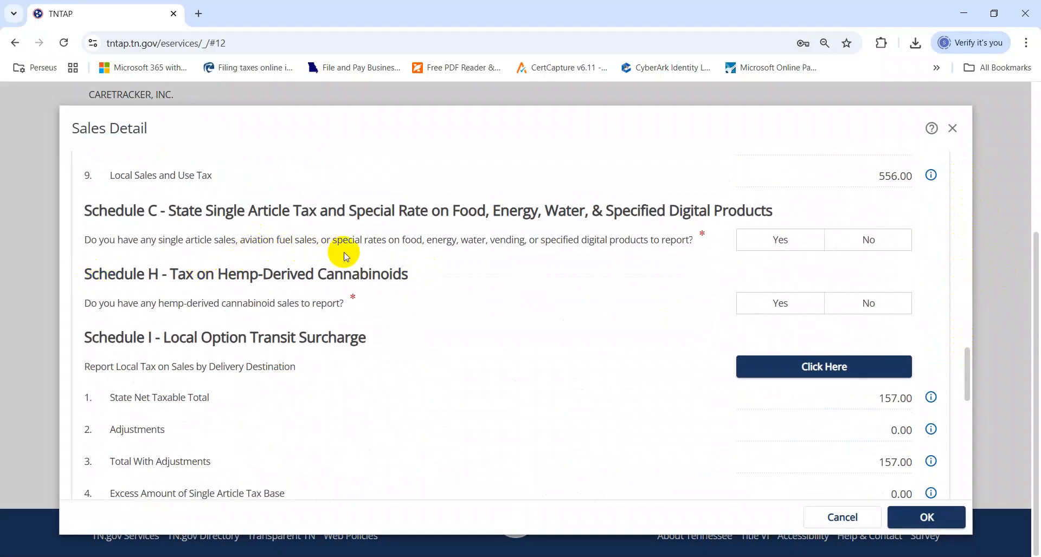
{"action": "left_click", "coordinate": [870, 240]}
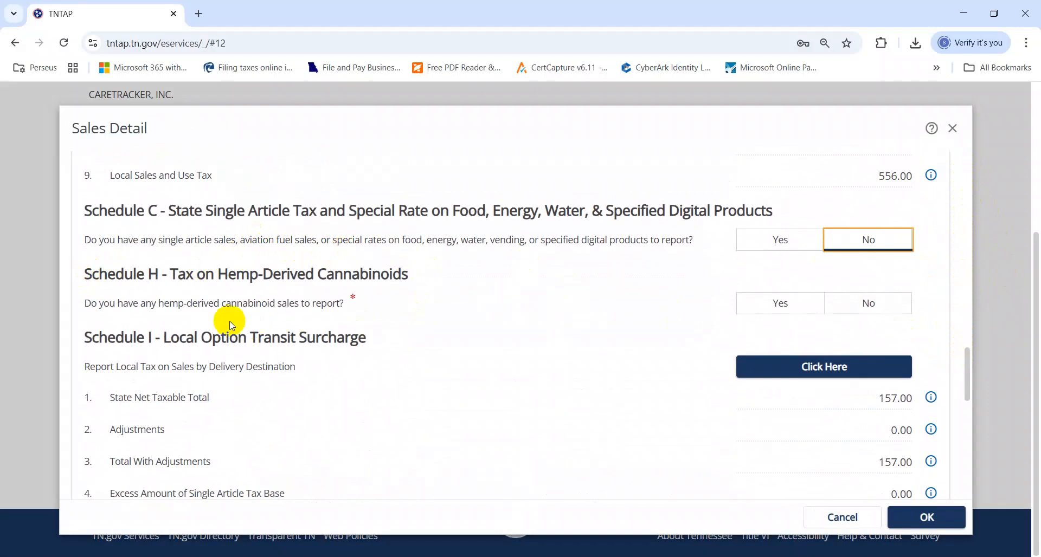
{"action": "left_click", "coordinate": [870, 306]}
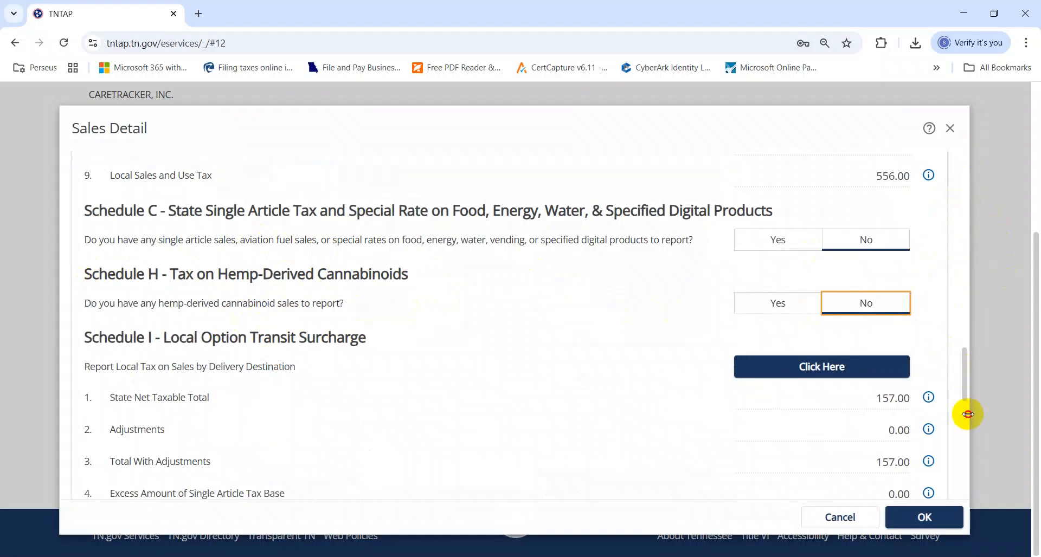
Check the location's total tax against the Excel tax total by selecting L36:L37 to read their difference.
{"action": "left_click_drag", "start_coordinate": [960, 384], "coordinate": [956, 490]}
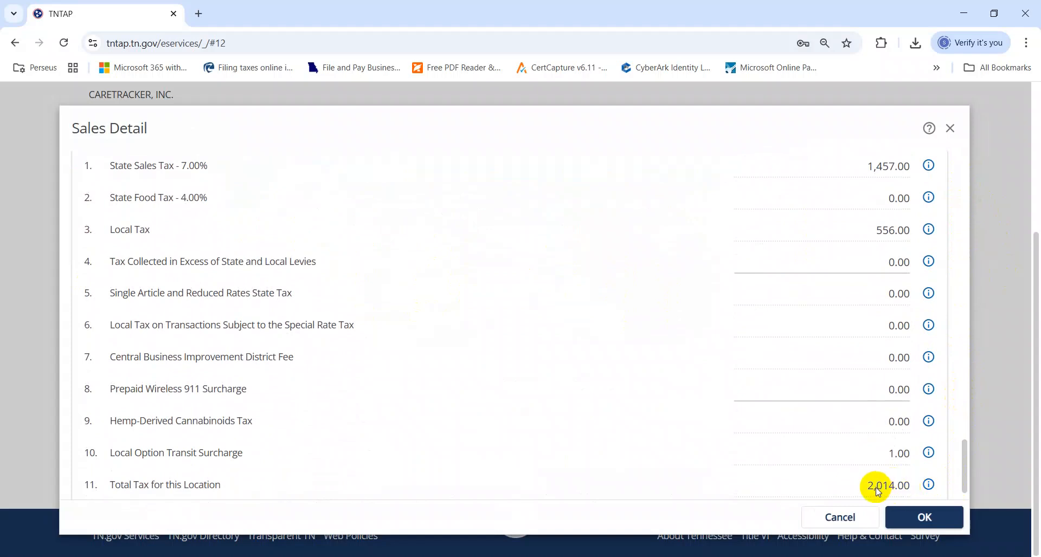
{"action": "key", "text": "alt+Tab"}
{"action": "key", "text": "Up"}
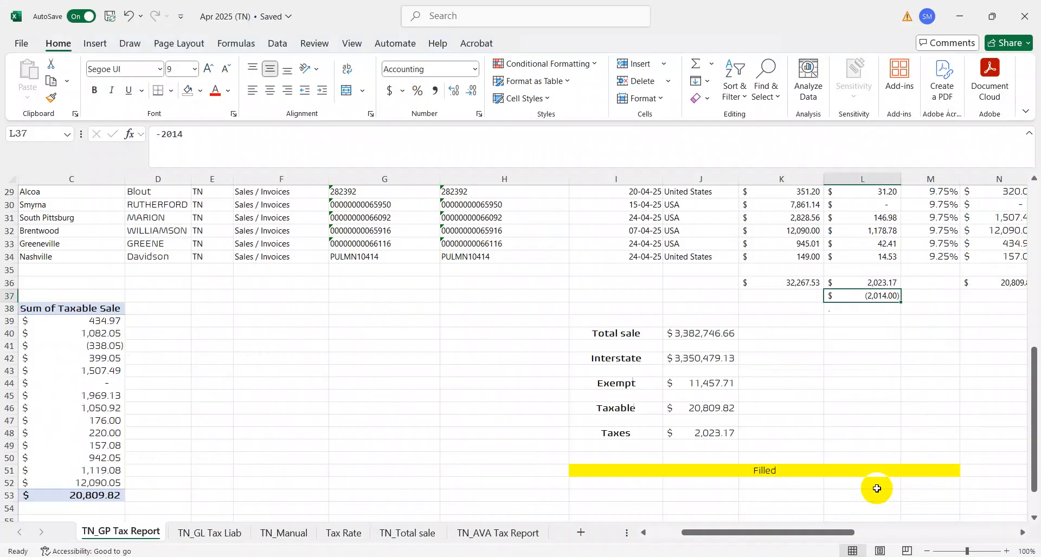
{"action": "key", "text": "shift+Up"}
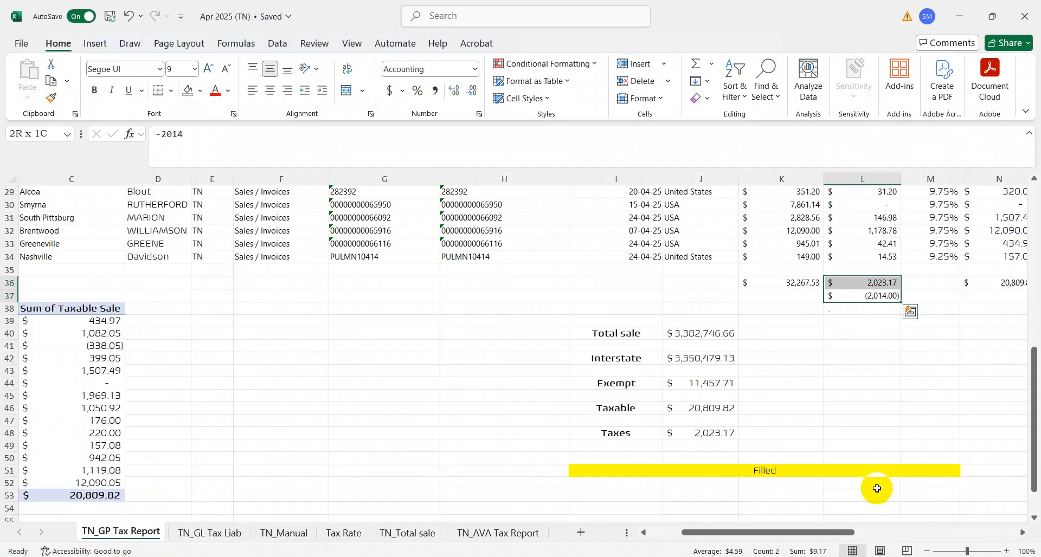
{"action": "key", "text": "alt+Tab"}
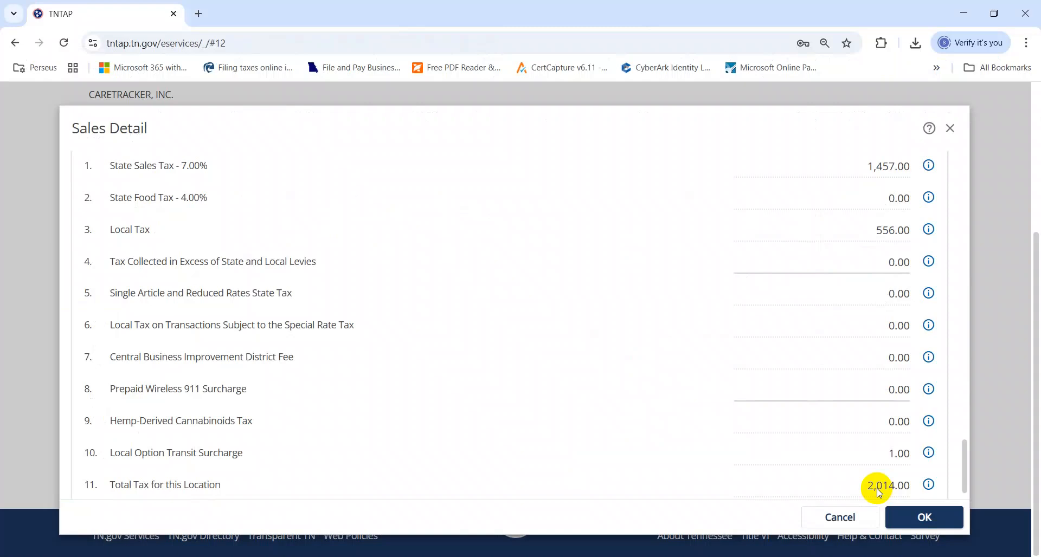
Recheck the difference between L36 and L37 in Excel and set Tax Collected in Excess of State and Local Levies to 9.
{"action": "left_click_drag", "start_coordinate": [111, 262], "coordinate": [323, 264]}
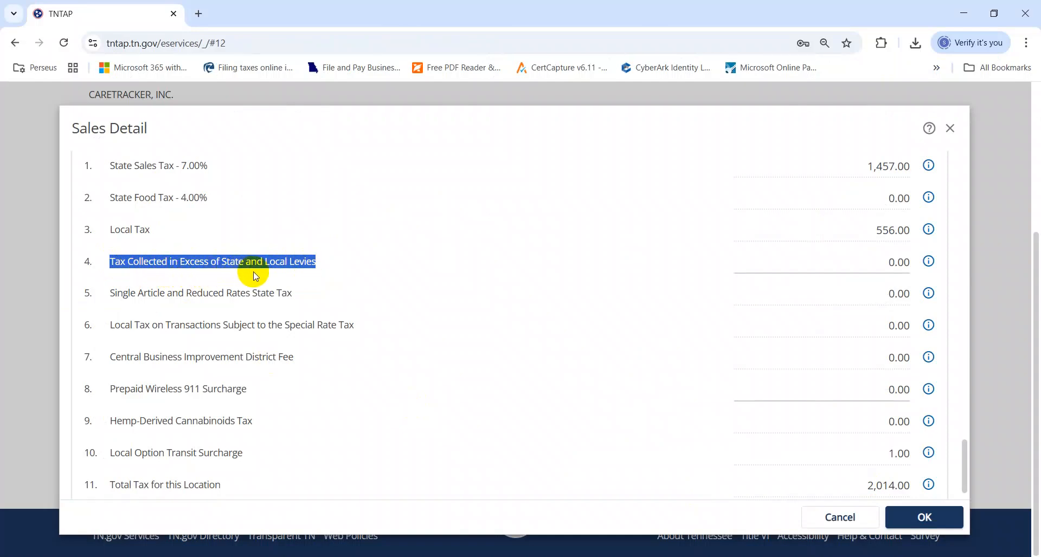
{"action": "left_click", "coordinate": [812, 267]}
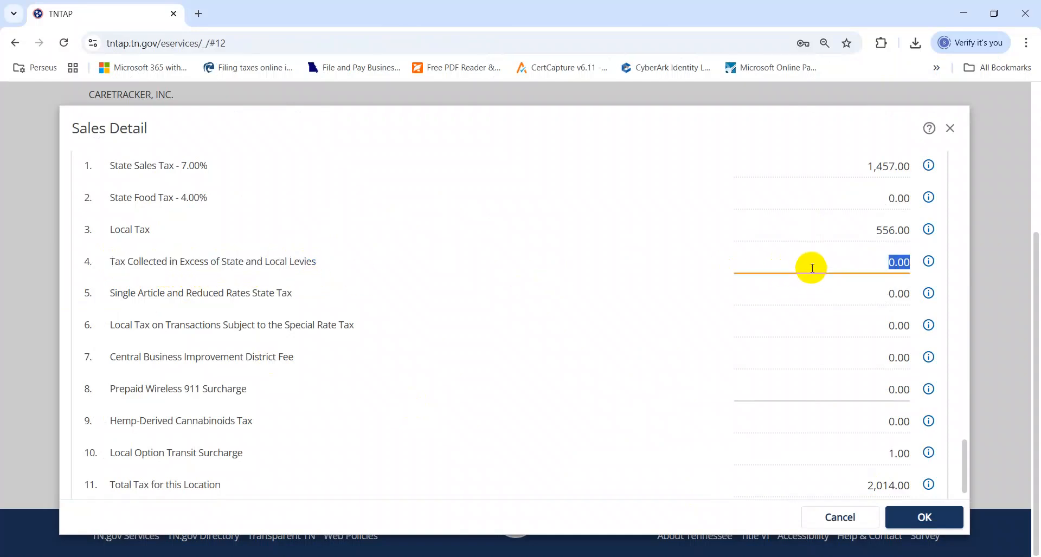
{"action": "key", "text": "alt+Tab"}
{"action": "key", "text": "Up"}
{"action": "key", "text": "shift+Up"}
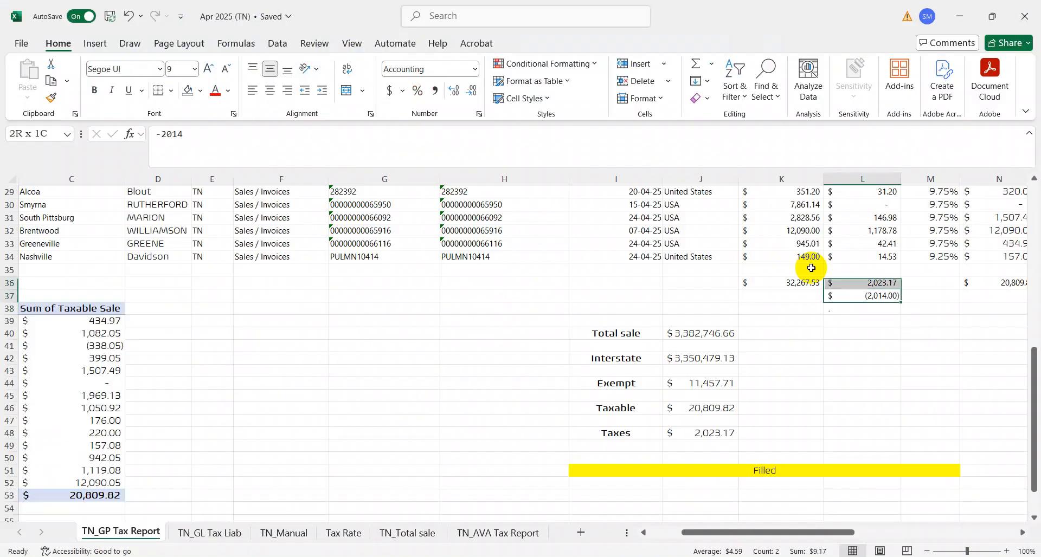
{"action": "key", "text": "alt+Tab"}
{"action": "type", "text": "9"}
{"action": "key", "text": "Tab"}
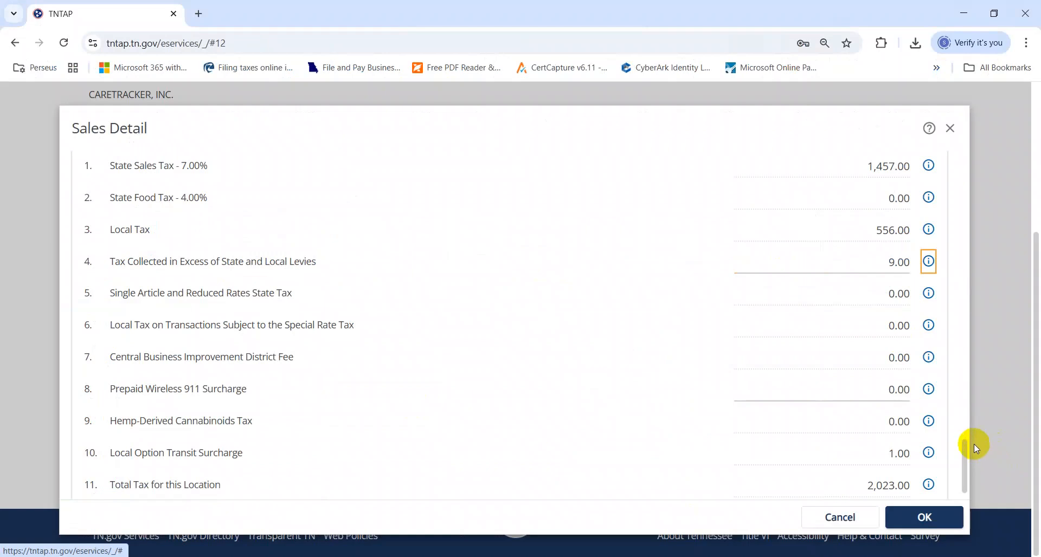
Read the help note for Tax Collected in Excess of State and Local Levies and close it.
{"action": "left_click", "coordinate": [896, 262]}
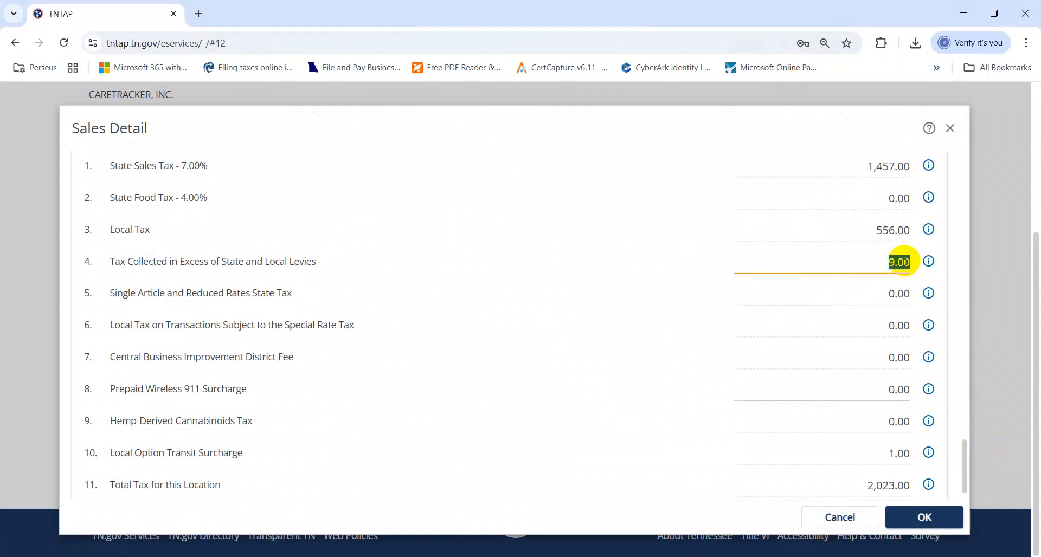
{"action": "left_click", "coordinate": [929, 262]}
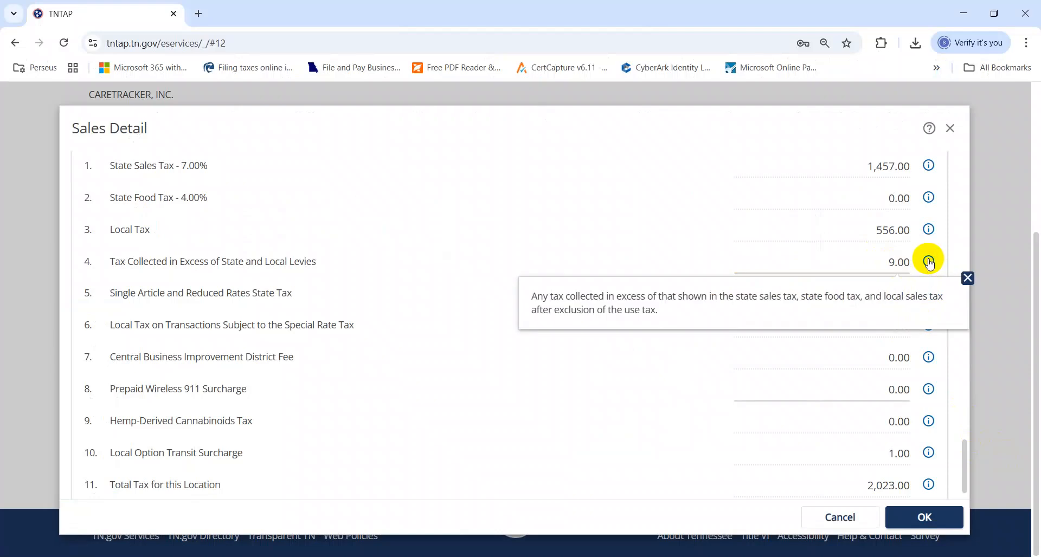
{"action": "left_click", "coordinate": [968, 278]}
Accept the Sales Detail and advance the return through Locations, Summary and Attachments to Payment Details.
{"action": "left_click_drag", "start_coordinate": [965, 453], "coordinate": [965, 458]}
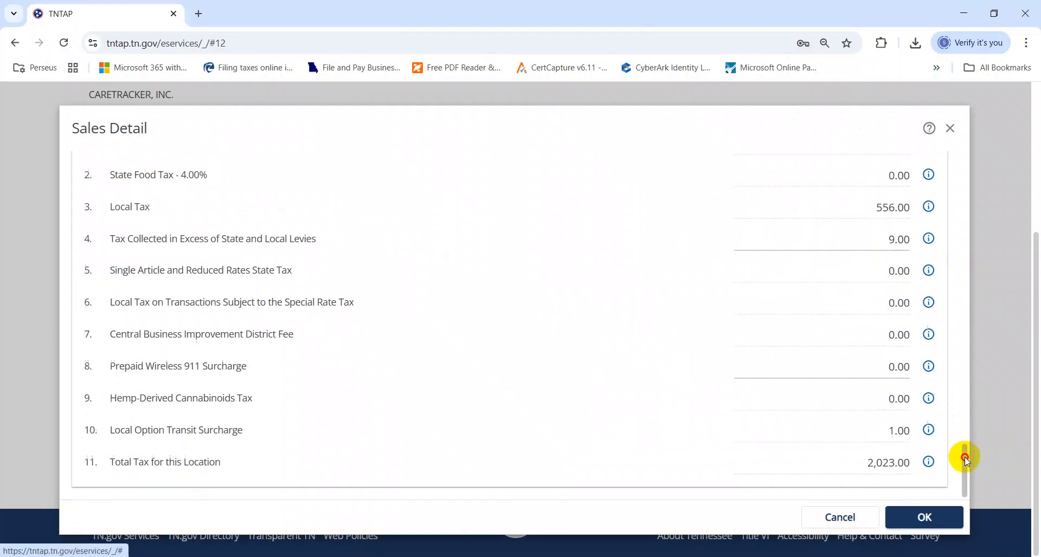
{"action": "left_click", "coordinate": [921, 516]}
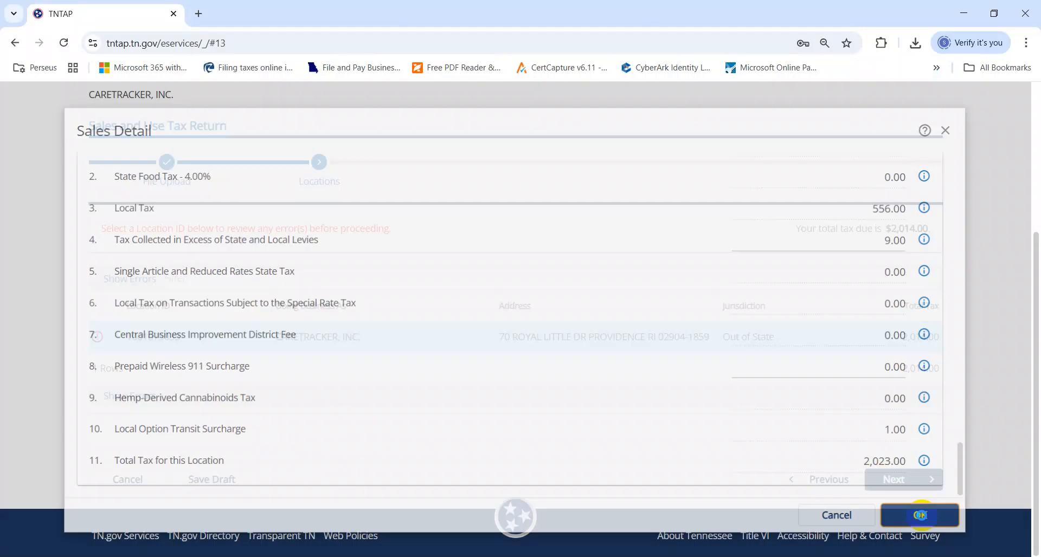
{"action": "left_click", "coordinate": [907, 484]}
{"action": "scroll", "coordinate": [910, 491], "scroll_direction": "down", "scroll_amount": 13}
{"action": "left_click", "coordinate": [910, 495]}
{"action": "scroll", "coordinate": [907, 488], "scroll_direction": "down", "scroll_amount": 4}
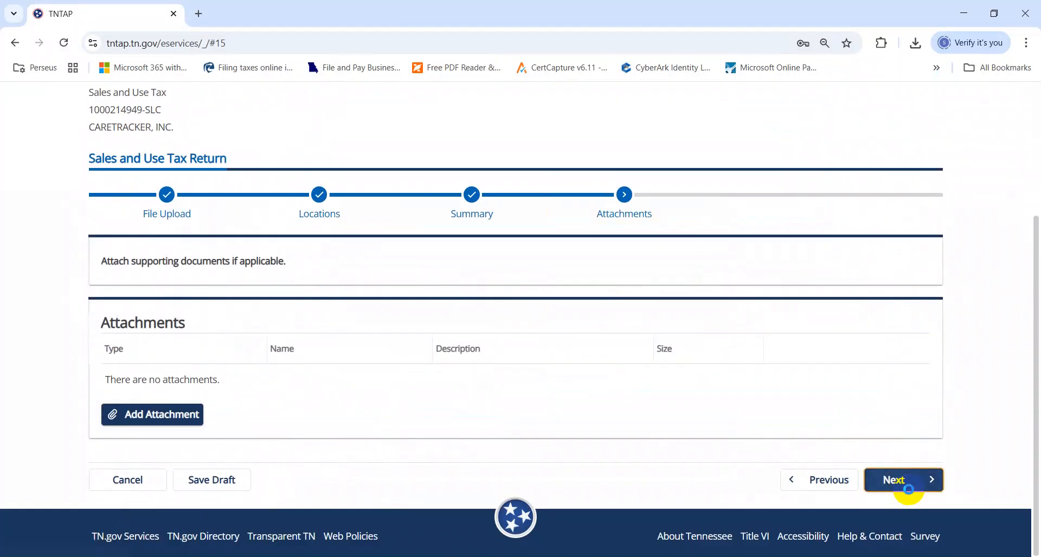
{"action": "left_click", "coordinate": [909, 489]}
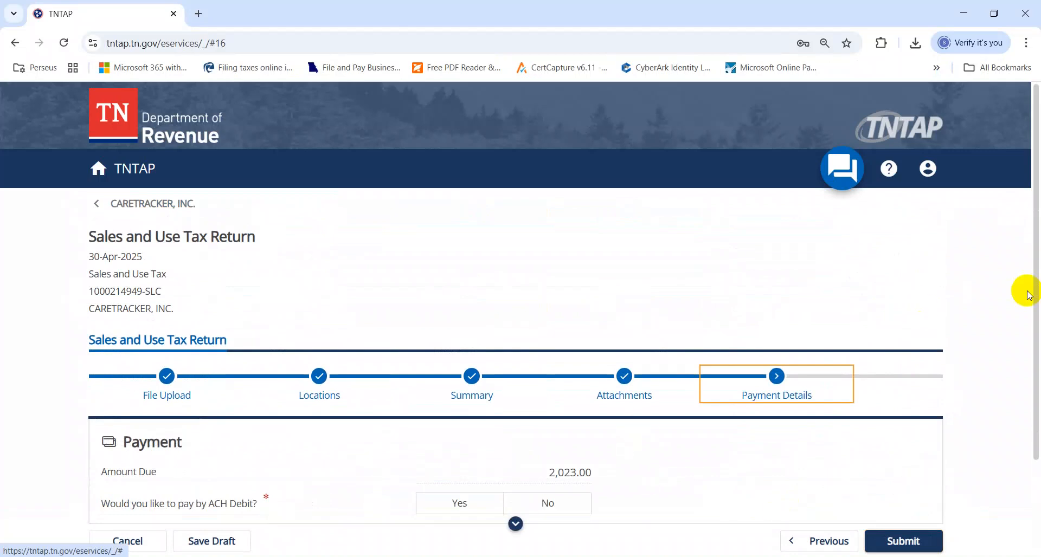
Review the Amount Due on the Payment Details page and switch to the Excel tax workbook.
{"action": "scroll", "coordinate": [1023, 291], "scroll_direction": "down", "scroll_amount": 3}
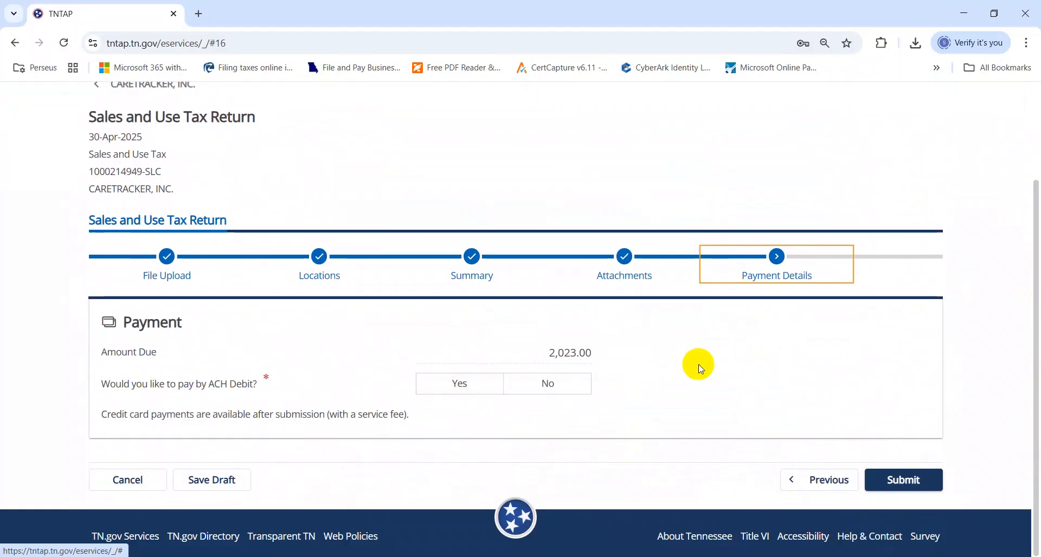
{"action": "key", "text": "alt+Tab"}
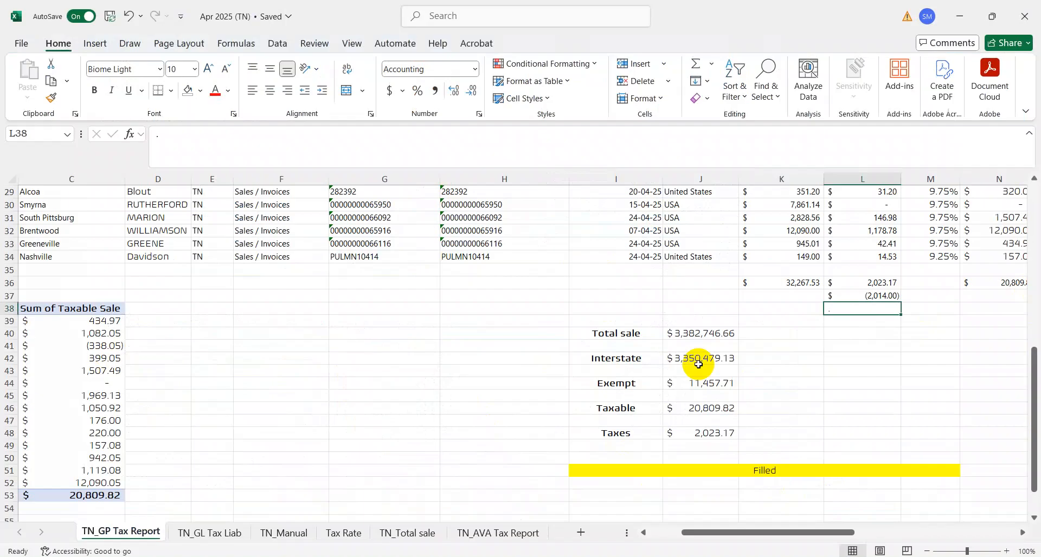